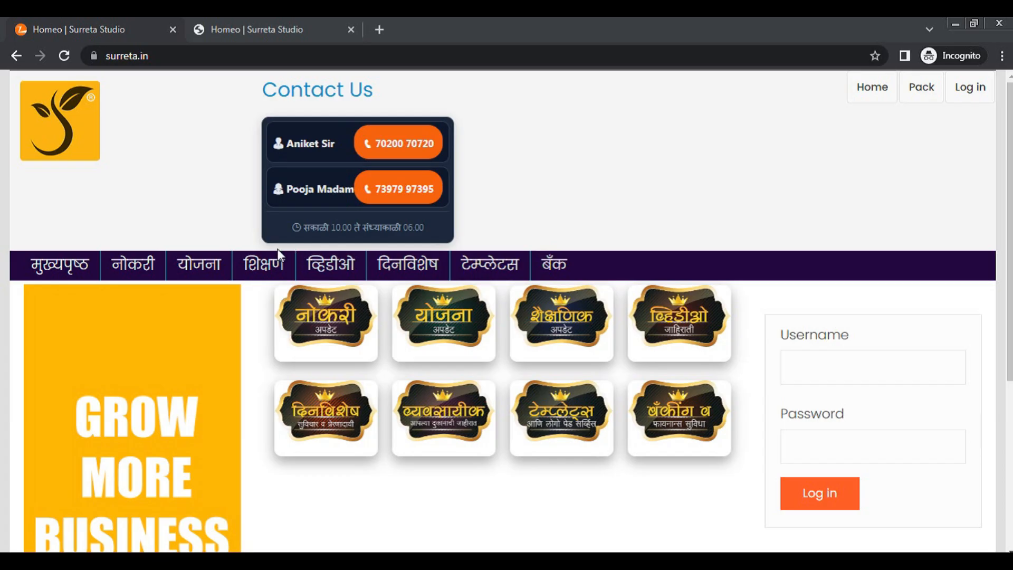
- Close the logged-out homepage tab and open recruitment poster 906 from the नोकरी (jobs) section
left_click(122, 53)
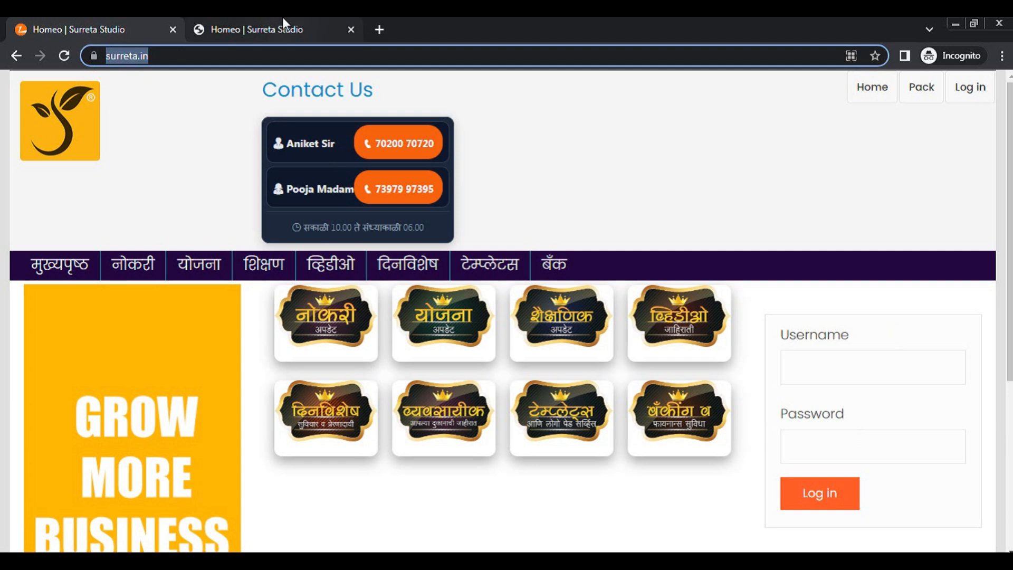
left_click(172, 29)
scroll(176, 412, "down", 5)
scroll(336, 389, "up", 5)
left_click(357, 323)
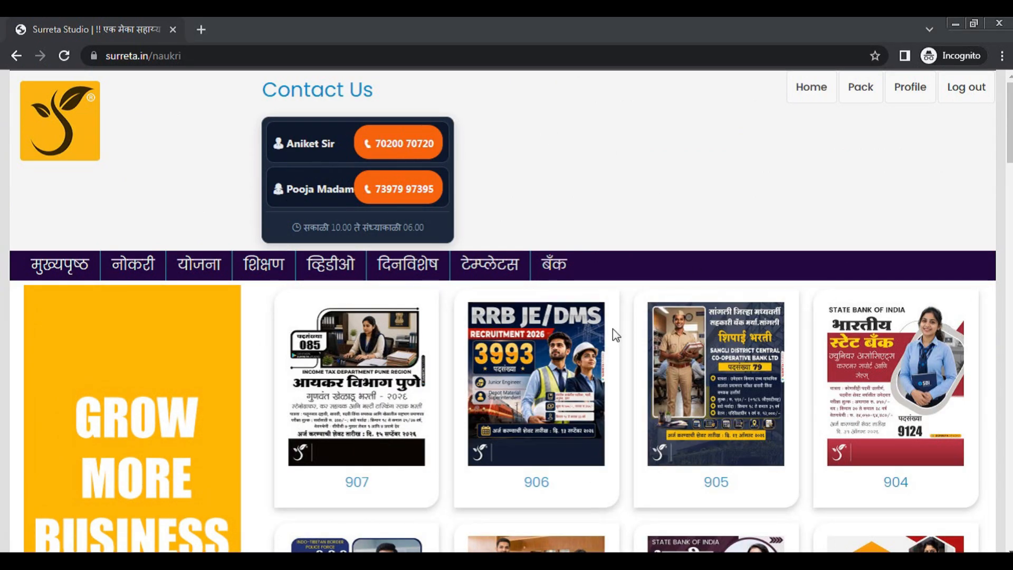
left_click(546, 350)
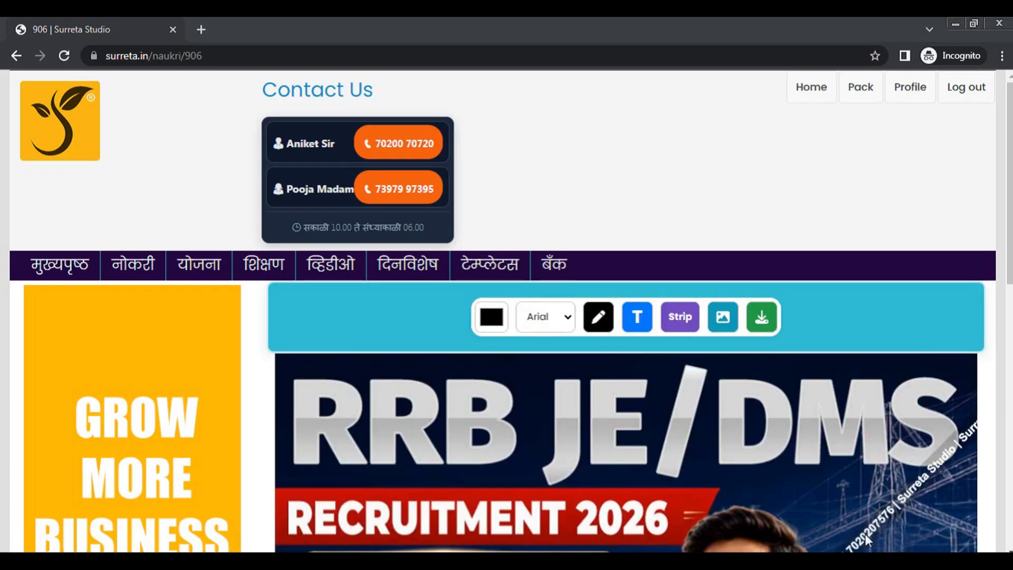
- Look over the whole RRB JE/DMS recruitment poster, including the empty strip beside its logo and the editing tools
scroll(622, 311, "down", 12)
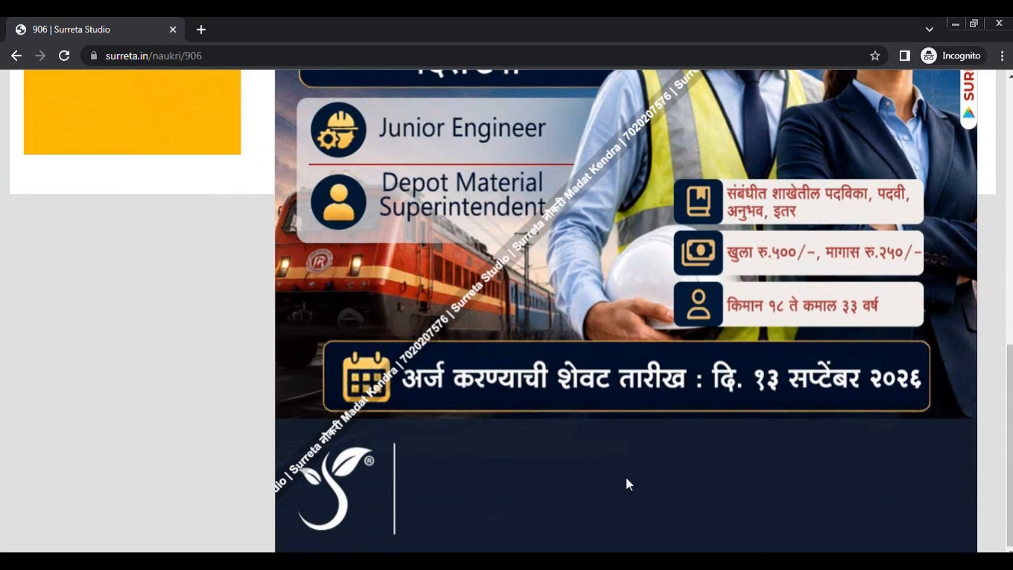
scroll(593, 385, "up", 4)
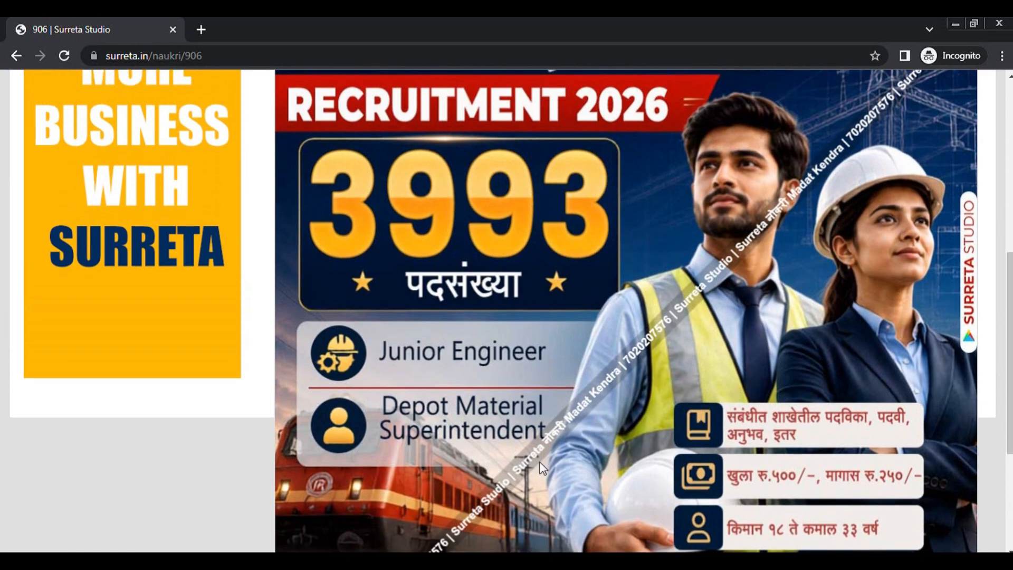
scroll(542, 467, "up", 5)
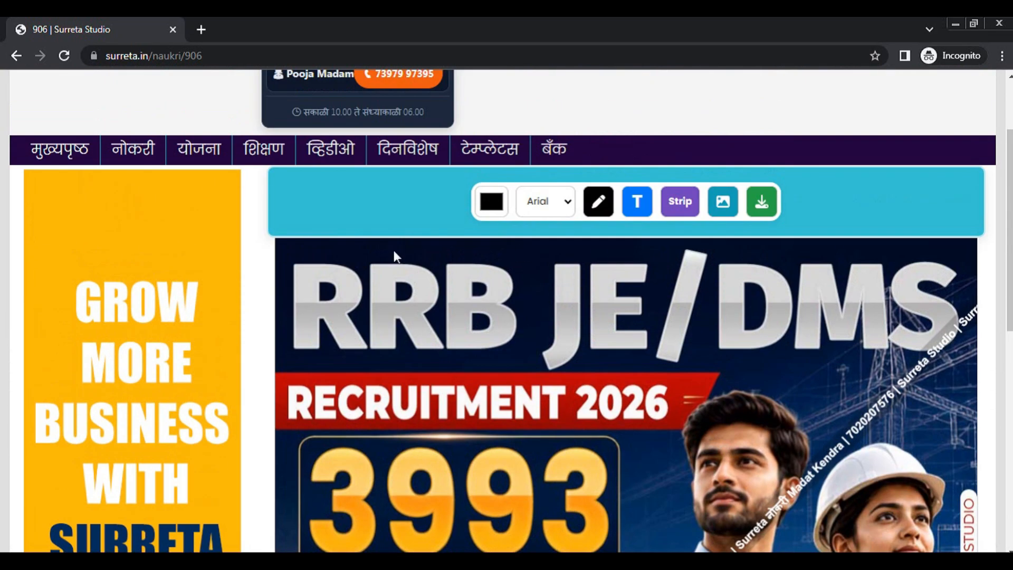
scroll(394, 257, "up", 2)
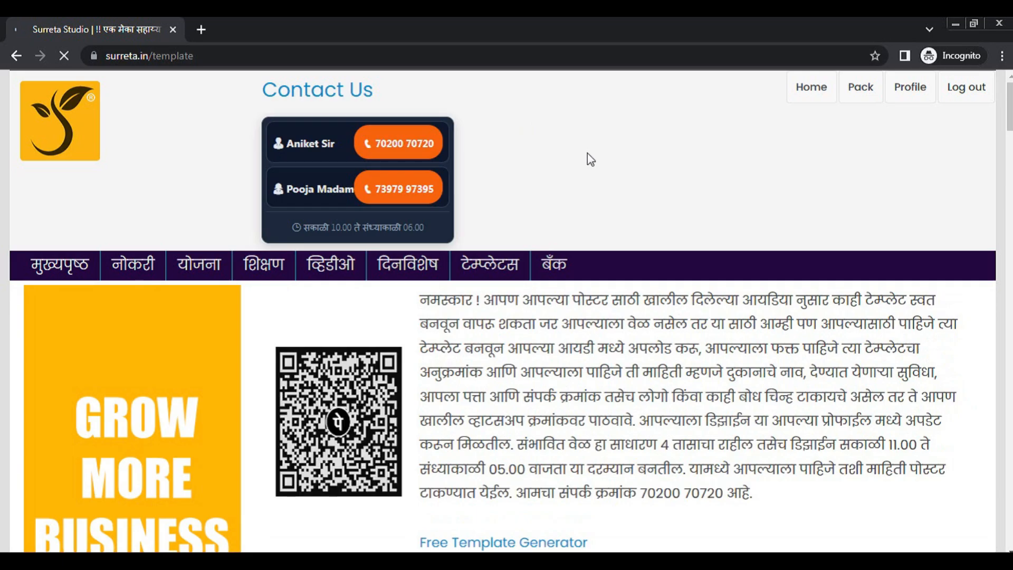
- Browse the priced designs on the template page and open the Free Template Generator
scroll(603, 228, "down", 4)
scroll(603, 228, "down", 3)
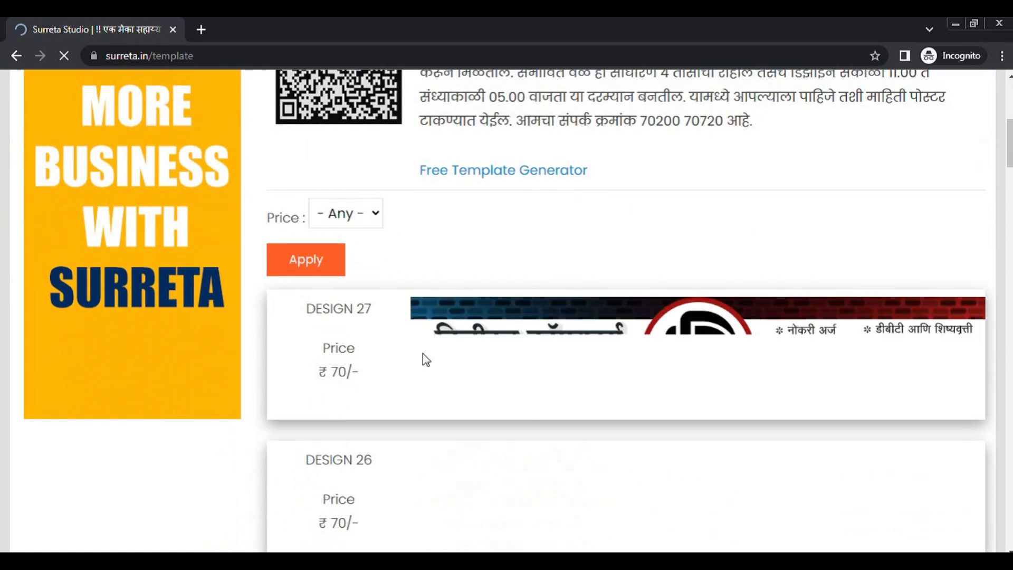
scroll(422, 354, "down", 16)
scroll(422, 358, "up", 12)
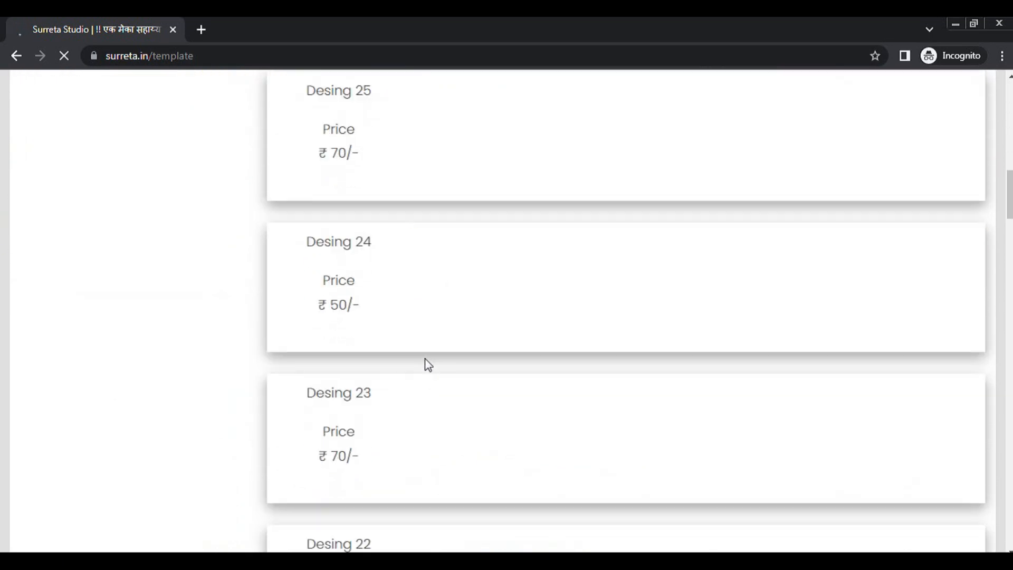
scroll(426, 359, "up", 10)
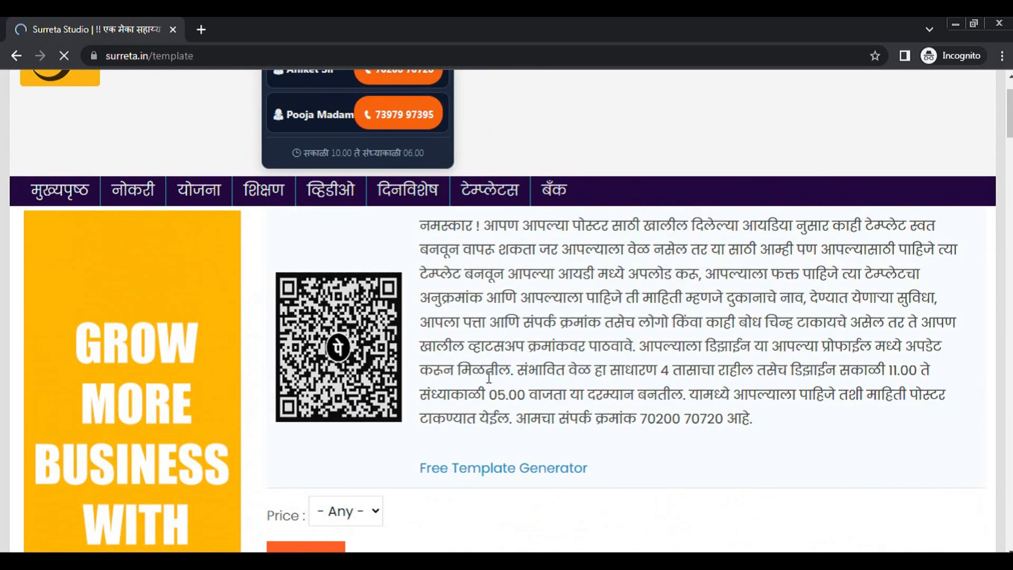
left_click(475, 472)
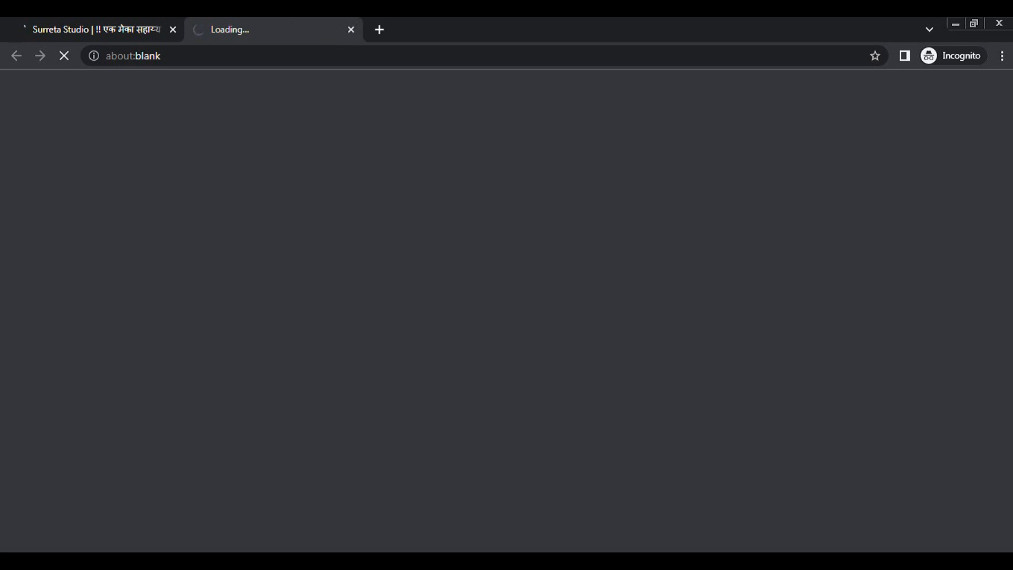
- Read through the banner editor's usage guidelines and dismiss them
scroll(584, 211, "down", 5)
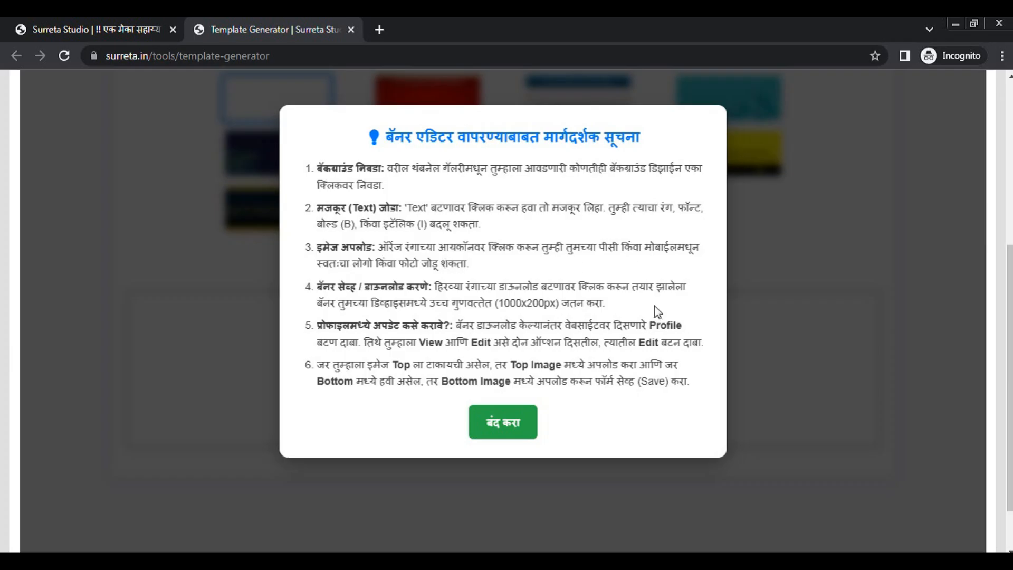
scroll(522, 390, "down", 2)
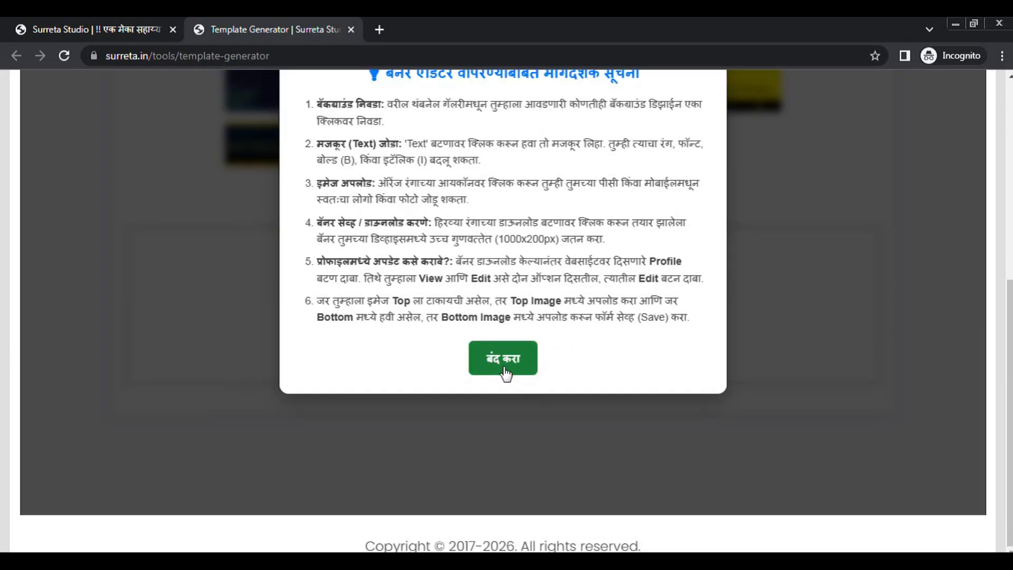
left_click(506, 366)
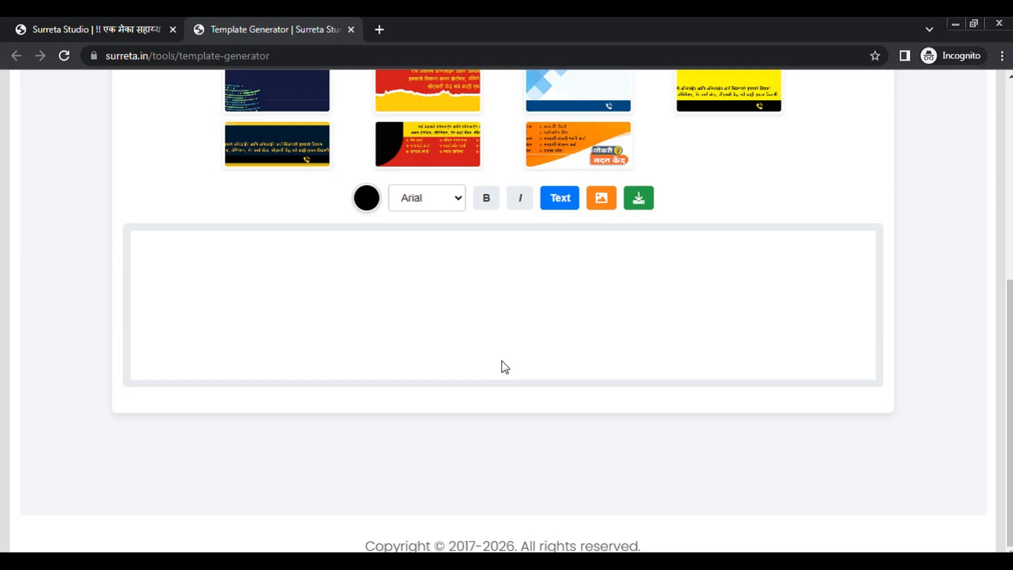
- Try out the various background designs on the banner canvas, from the plain red one to the black, red and yellow one
scroll(388, 364, "up", 5)
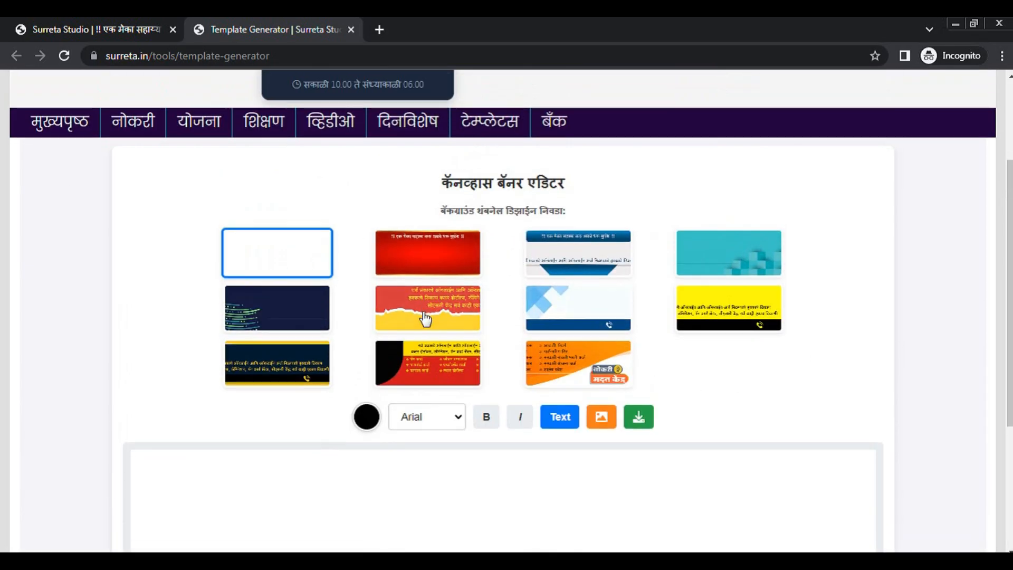
scroll(370, 274, "down", 3)
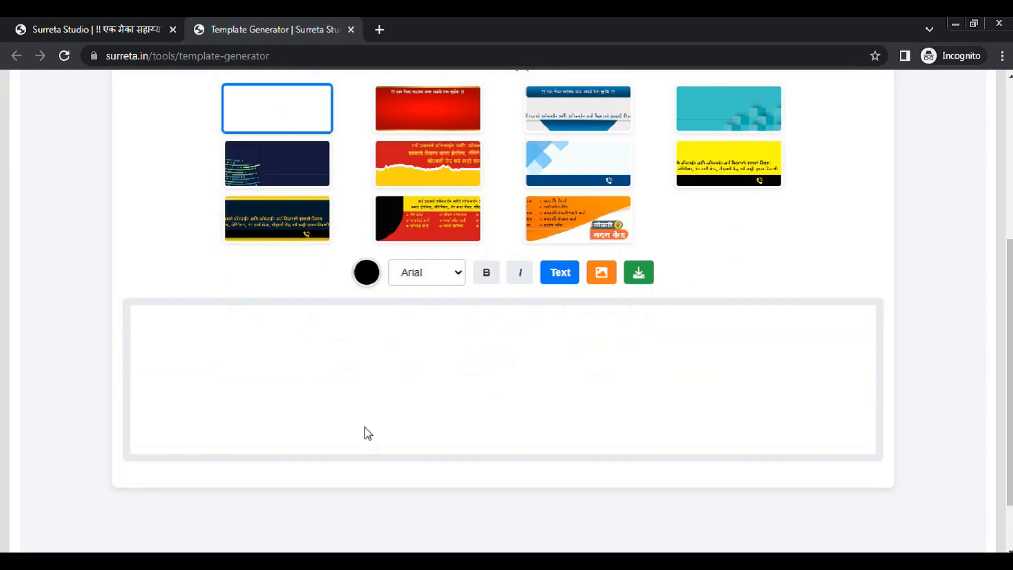
left_click(427, 109)
left_click(607, 113)
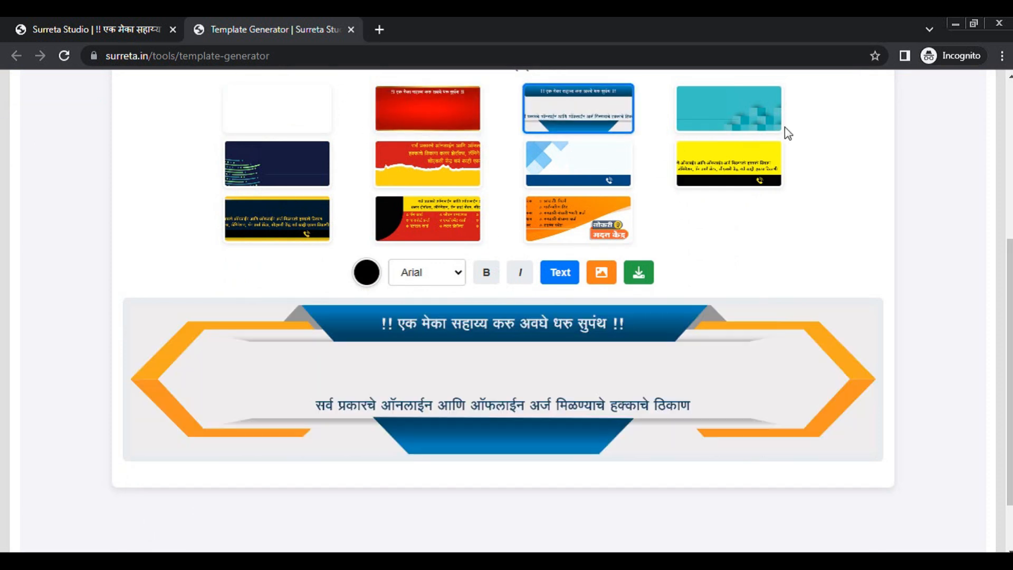
left_click(776, 126)
left_click(271, 163)
left_click(444, 172)
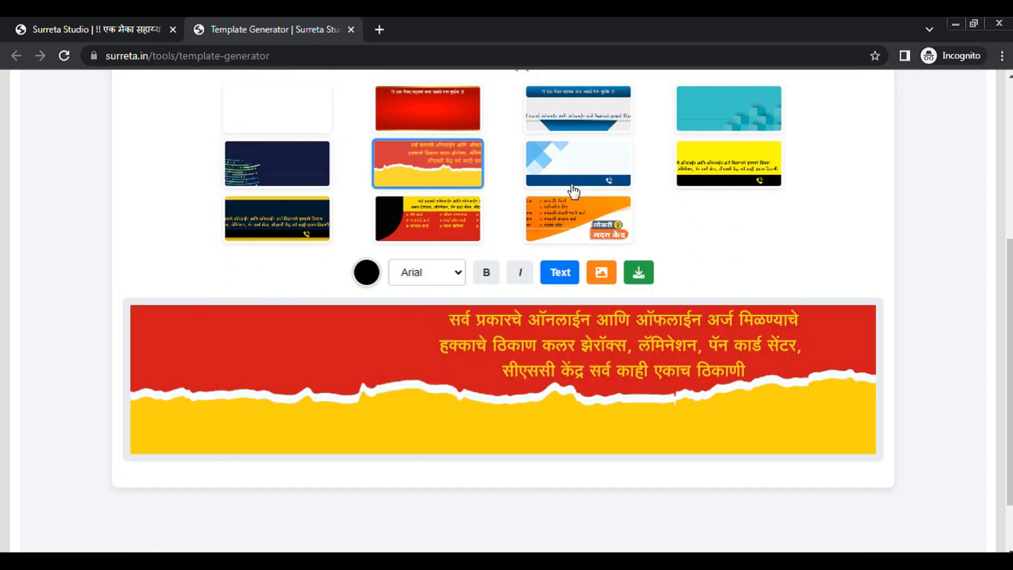
left_click(607, 165)
left_click(719, 186)
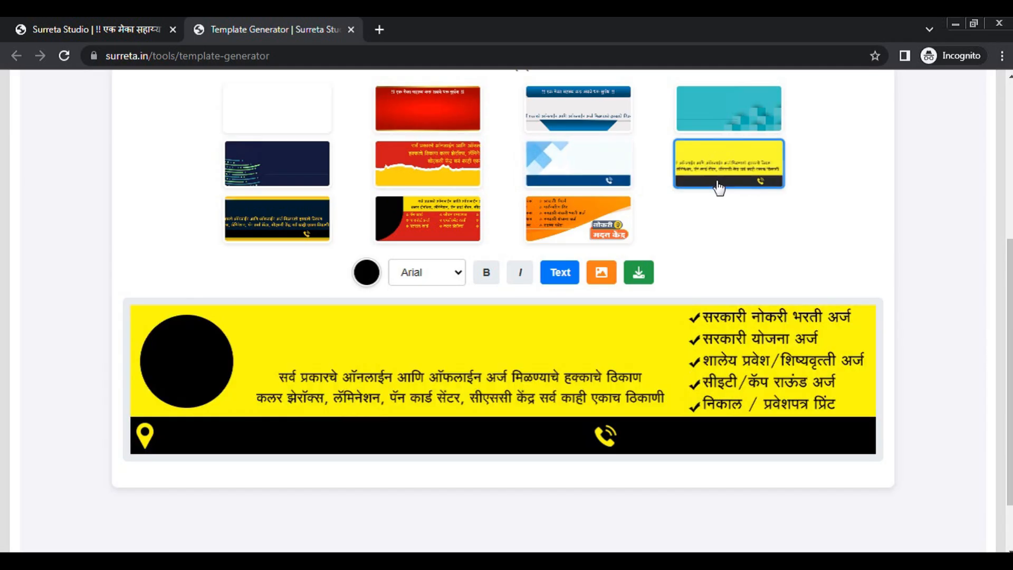
left_click(307, 212)
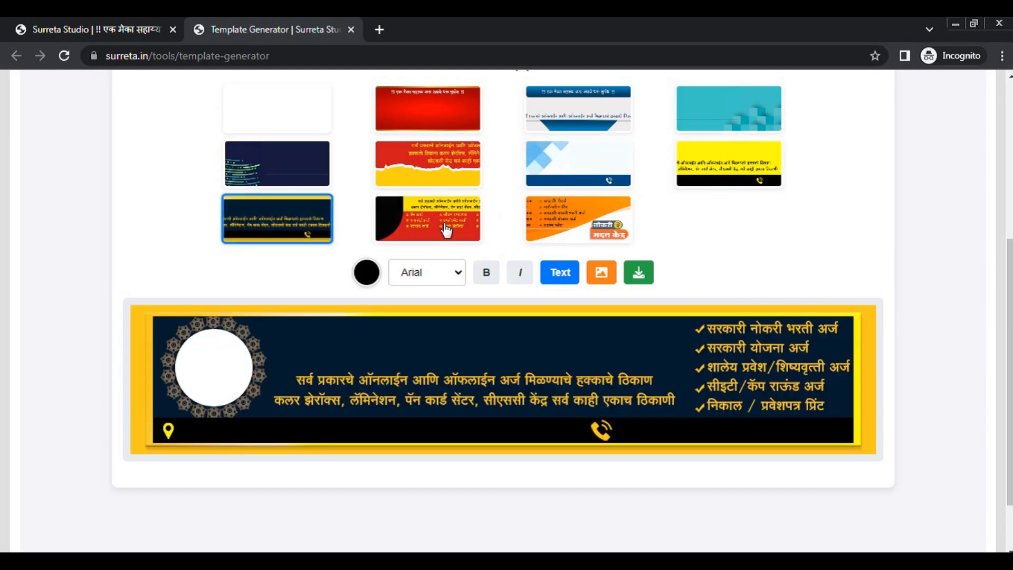
left_click(441, 225)
- Apply the yellow-and-black background with the black circle and add a text box above its centre slogan
left_click(728, 159)
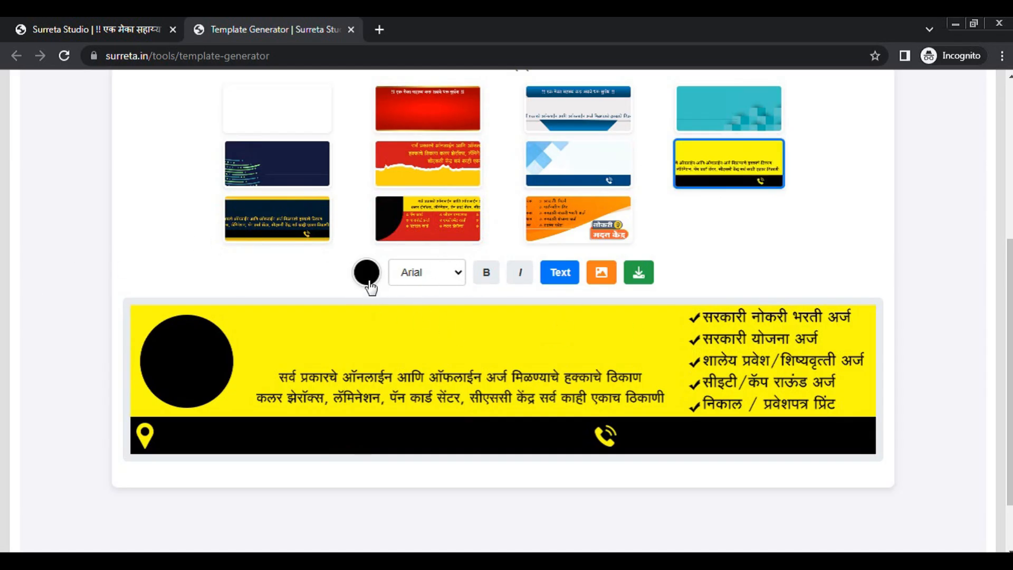
left_click(565, 276)
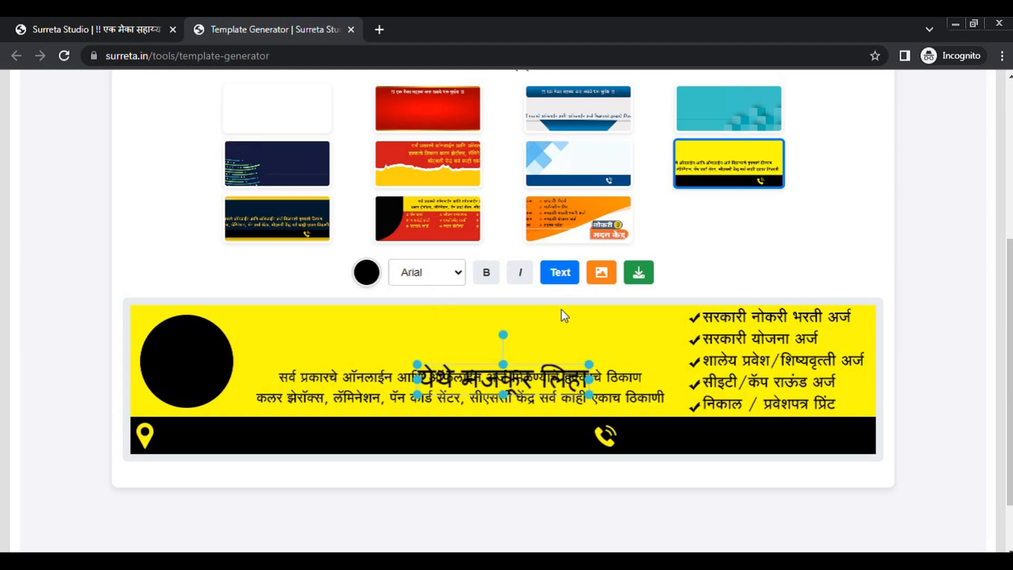
left_click_drag(532, 371, 389, 333)
- Replace the placeholder text with "सुरेटा नोकरी मदत केंद्र" and position it above the centre slogan
double_click(388, 332)
key("ctrl+a")
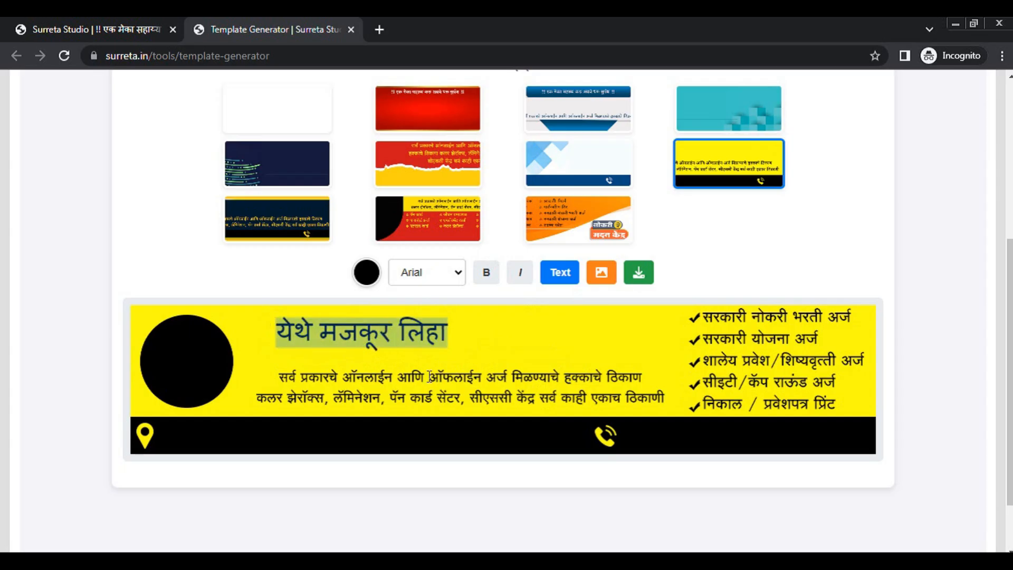
type("su")
key("BackSpace")
key("BackSpace")
type("sureta nokri madat kendra")
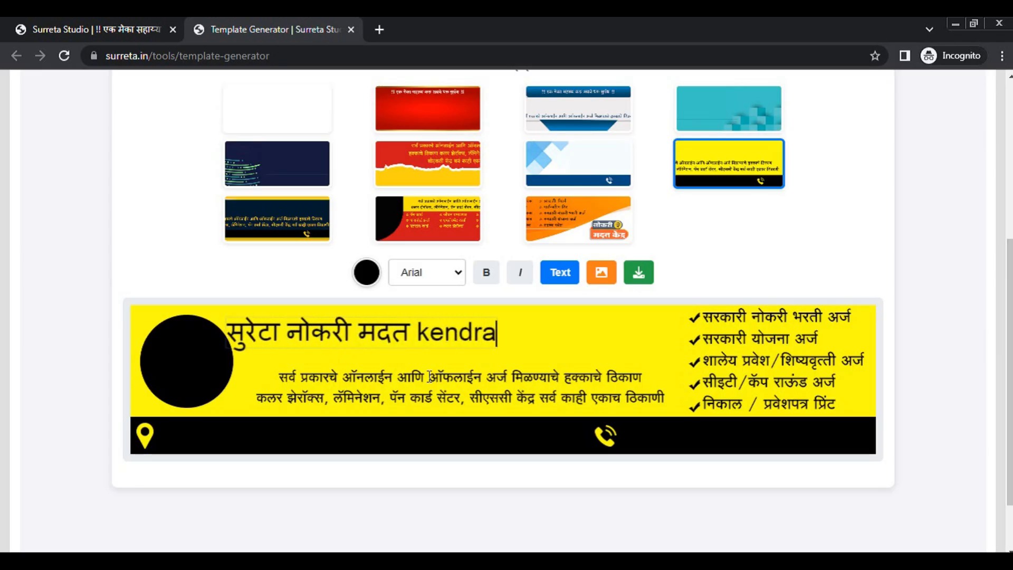
left_click(574, 352)
mouse_move(383, 338)
left_mouse_down()
mouse_move(430, 338)
mouse_move(384, 334)
left_mouse_up()
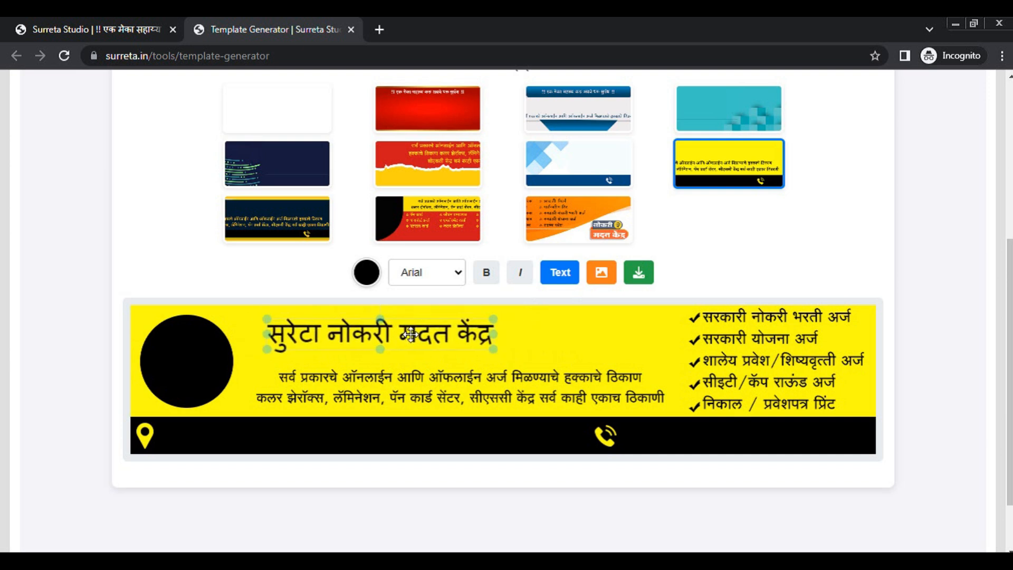
- Set the heading in bold Khand, enlarge it to span most of the slogan's width and centre it above the slogan
left_click(441, 272)
left_click(431, 310)
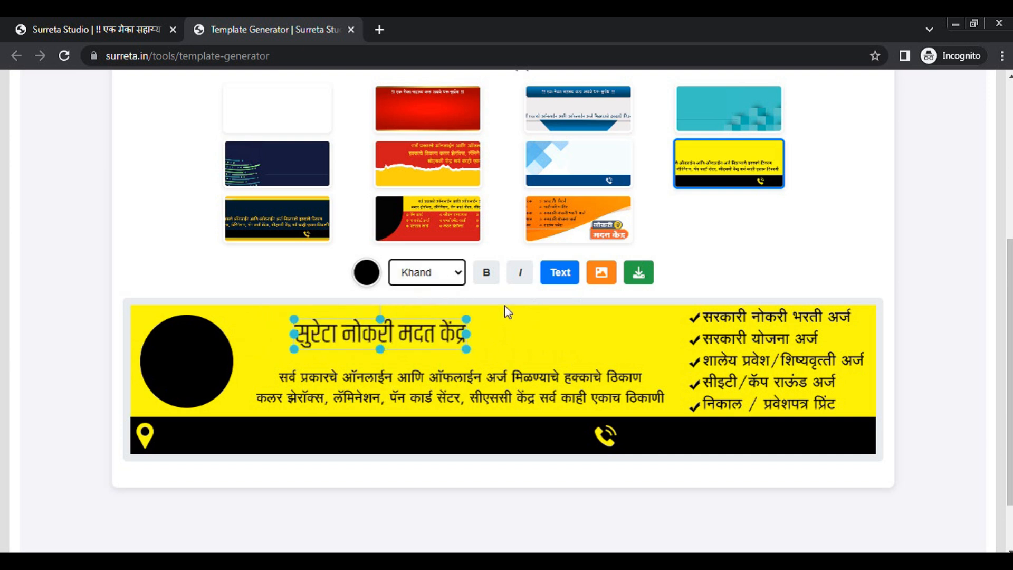
left_click(488, 274)
left_click_drag(471, 350, 611, 389)
mouse_move(589, 342)
left_mouse_down()
mouse_move(579, 337)
mouse_move(588, 337)
left_mouse_up()
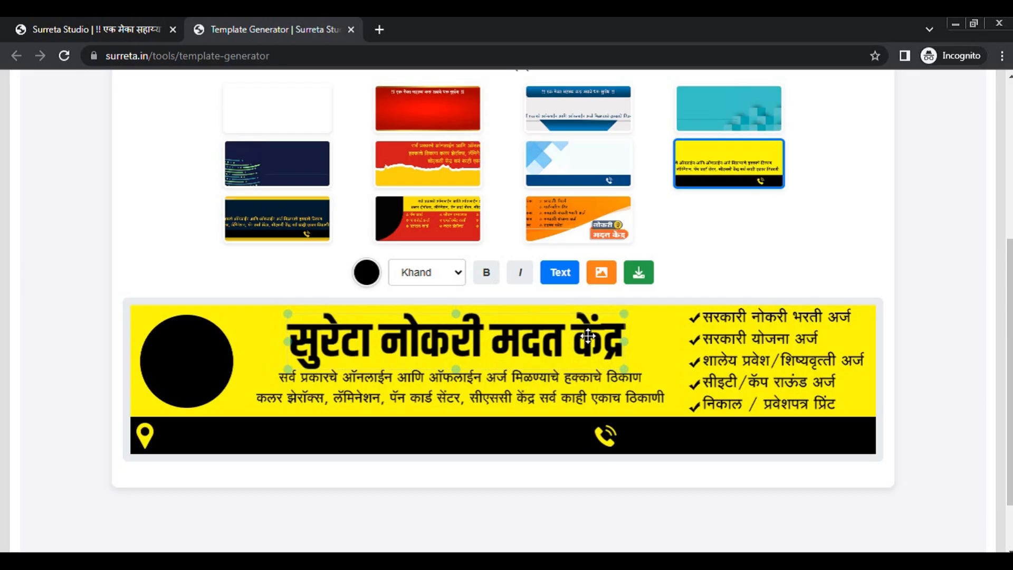
- Colour the banner heading bright red
left_click(368, 273)
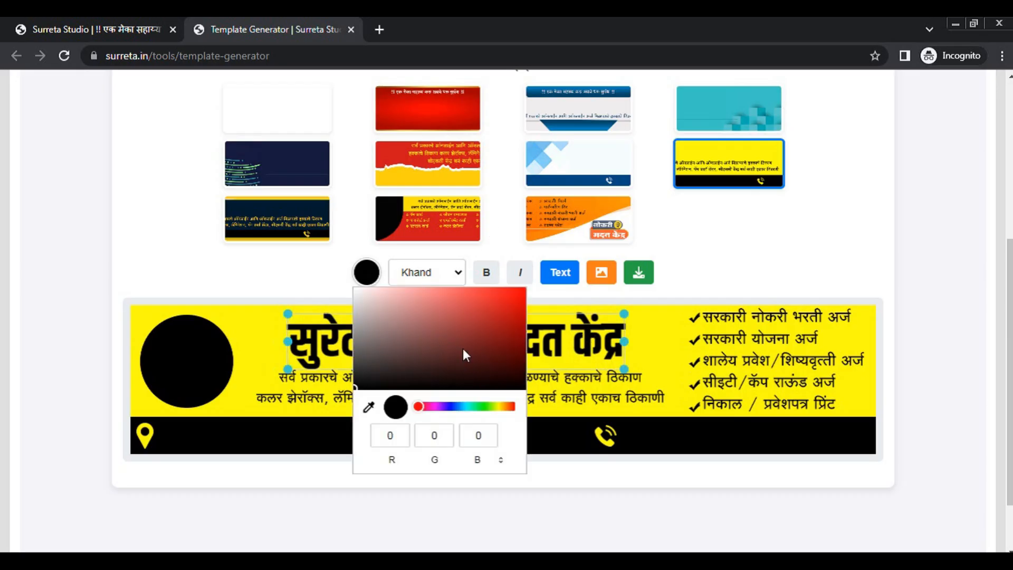
left_click_drag(464, 348, 593, 255)
left_click(766, 254)
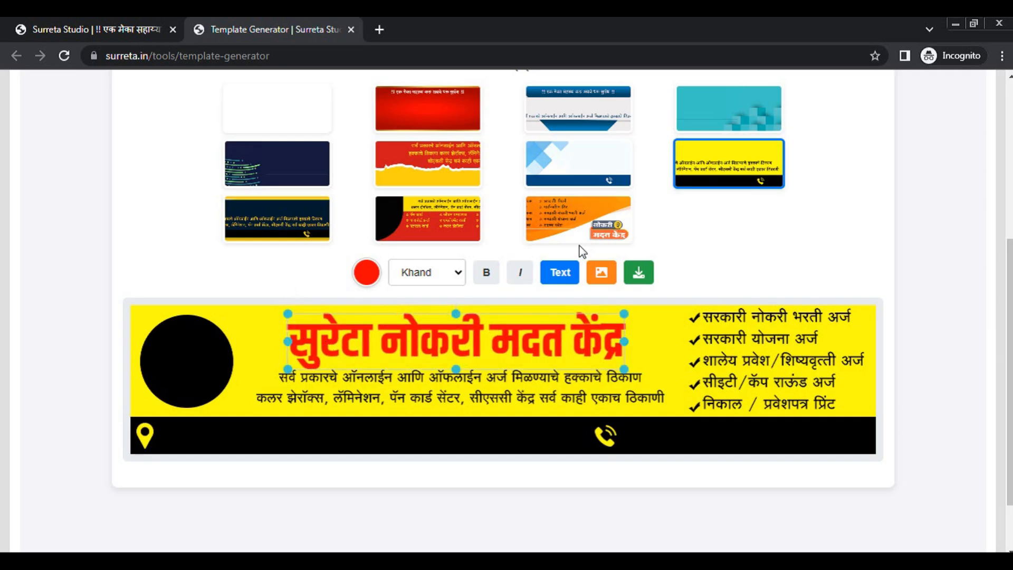
- Add a second text box in the black strip beside the location pin and colour it white (255, 255, 255)
left_click(559, 272)
left_click_drag(422, 389, 226, 438)
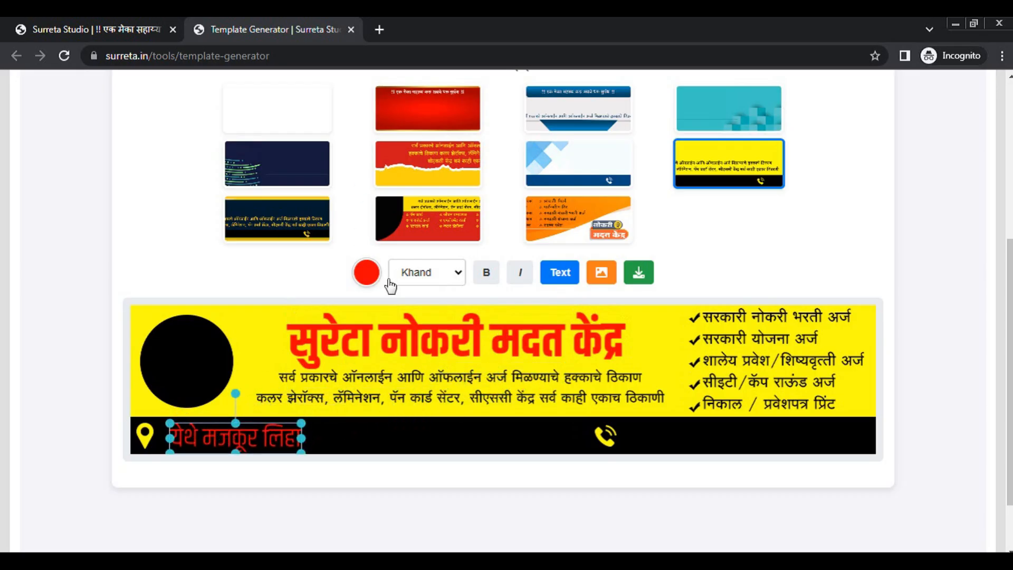
left_click(366, 272)
left_click_drag(389, 365, 273, 291)
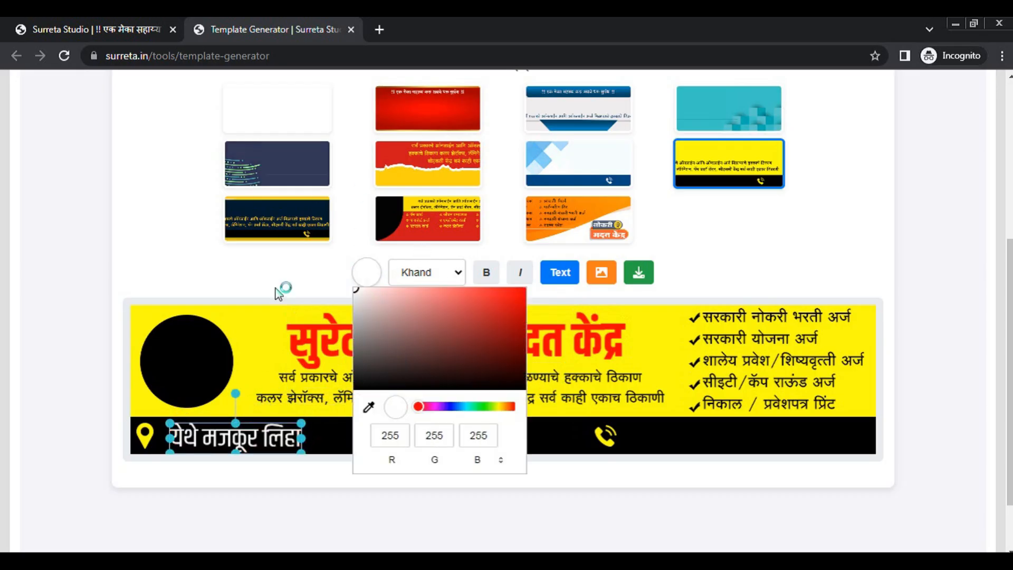
left_click(156, 301)
- Replace the placeholder in the black strip's text box with "आपल्या शॉपचा पूर्ण पत्ता तालुका जिल्हा"
double_click(269, 438)
key("ctrl+a")
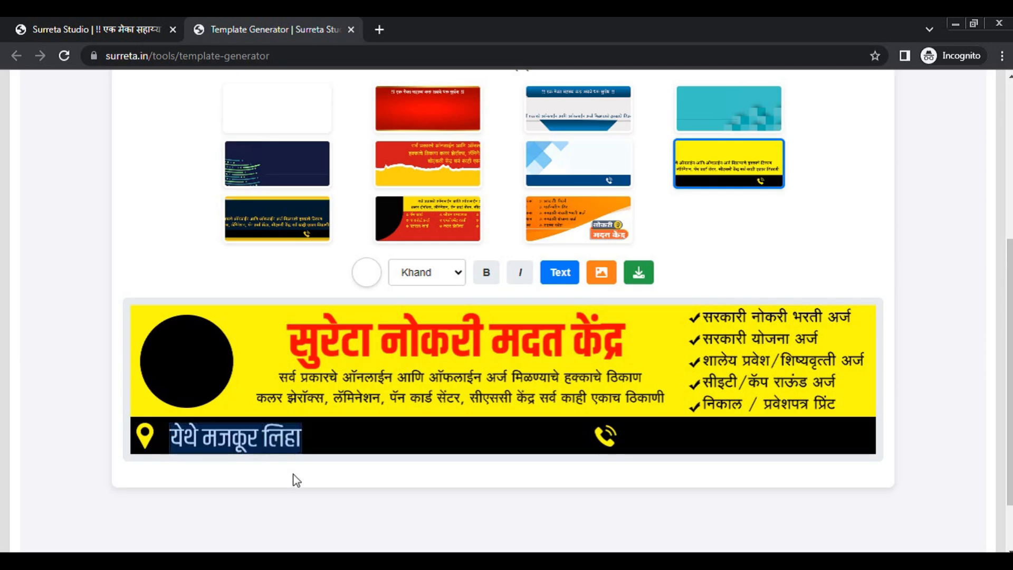
type("aplya sghop")
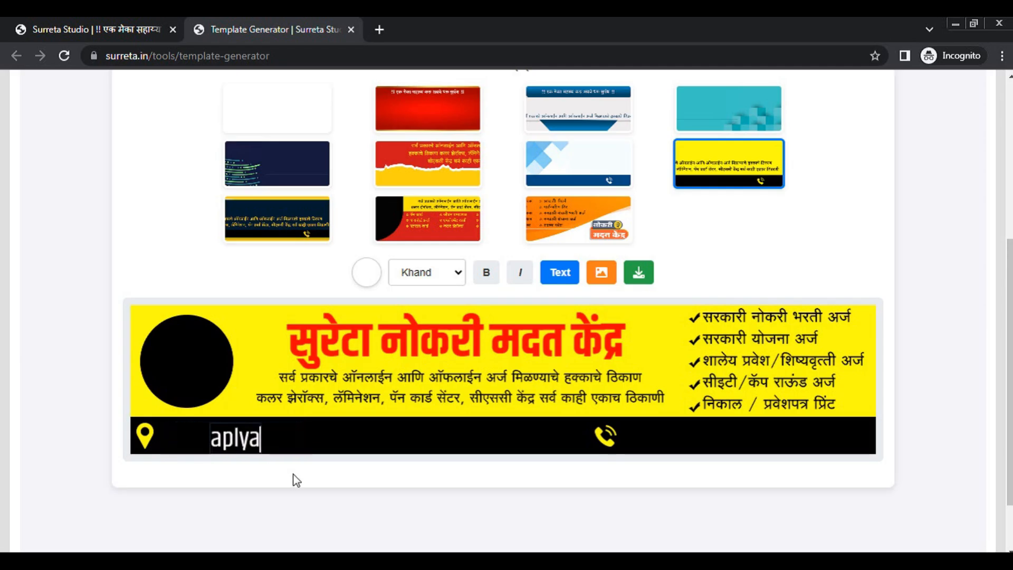
key("BackSpace")
key("BackSpace")
key("BackSpace")
key("BackSpace")
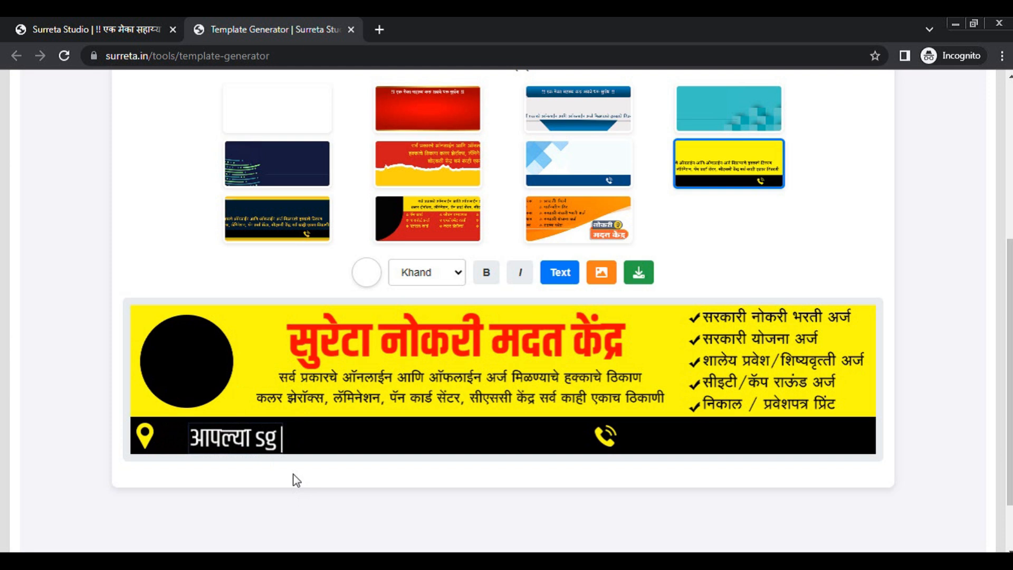
type("hop cha")
key("BackSpace")
key("BackSpace")
key("BackSpace")
key("BackSpace")
key("BackSpace")
key("BackSpace")
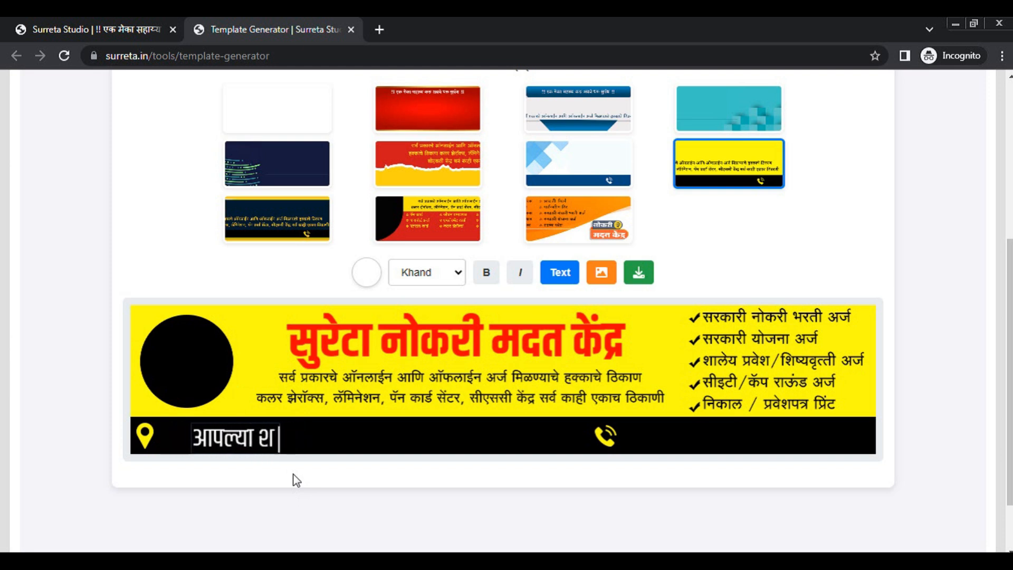
type("shopcha")
key("BackSpace")
key("BackSpace")
key("BackSpace")
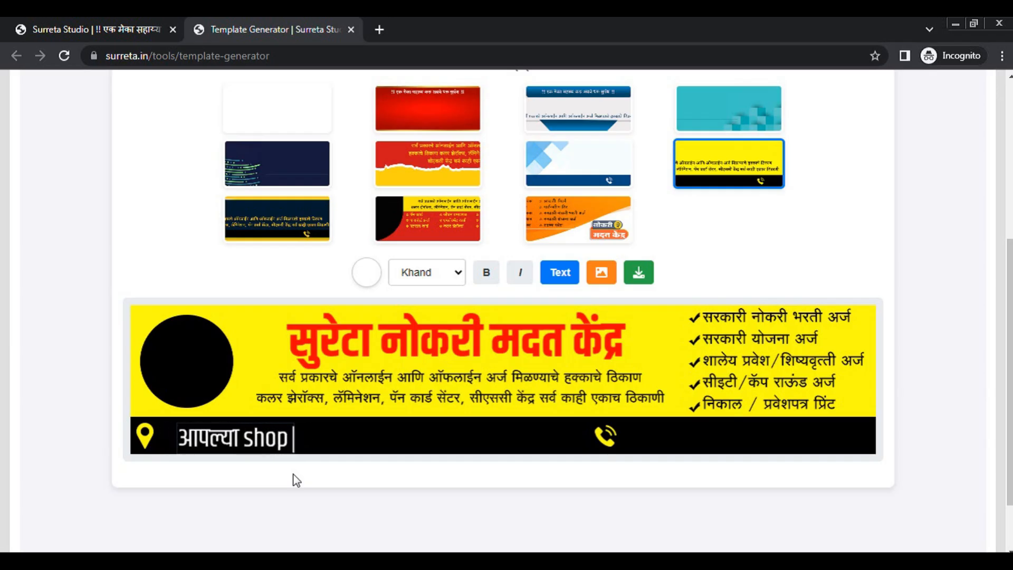
type("cha")
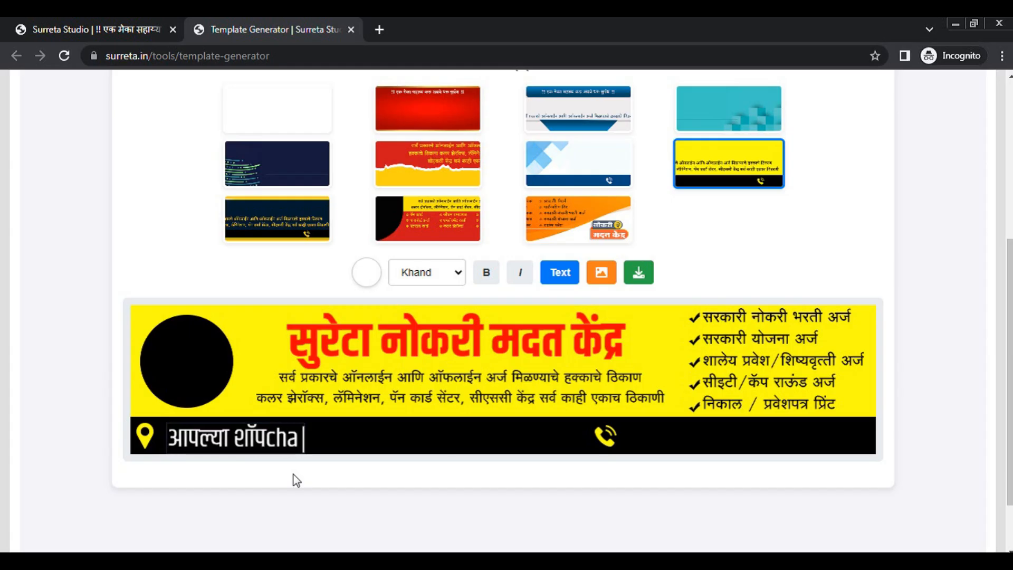
type(" purn pa")
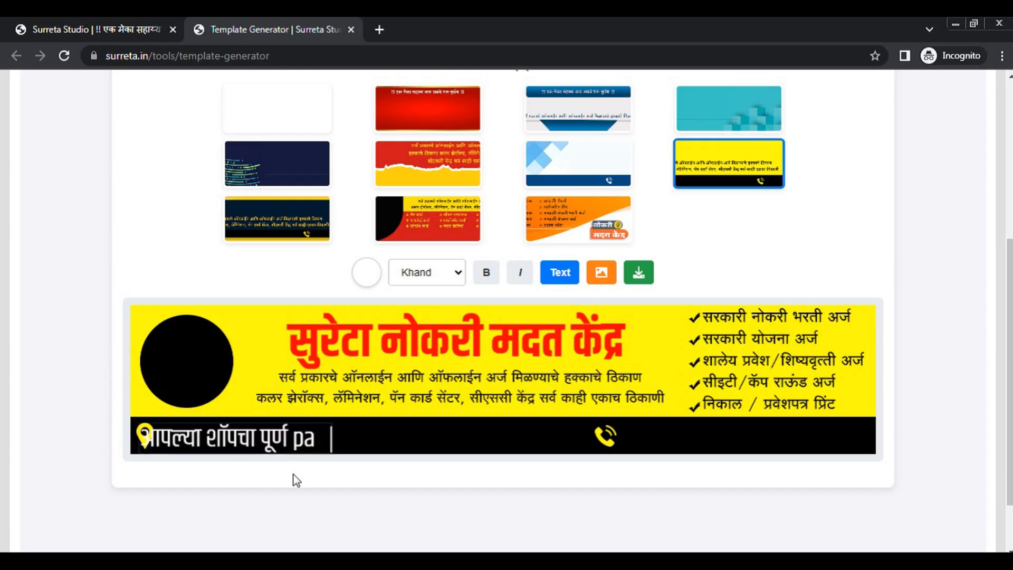
type("tta taluyk")
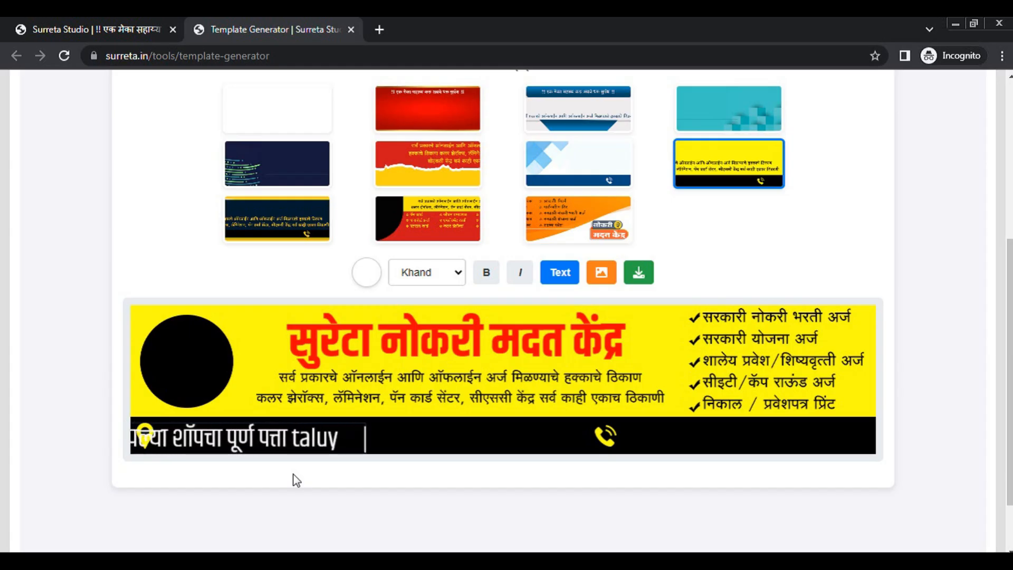
key("BackSpace")
key("BackSpace")
type("ka jilha")
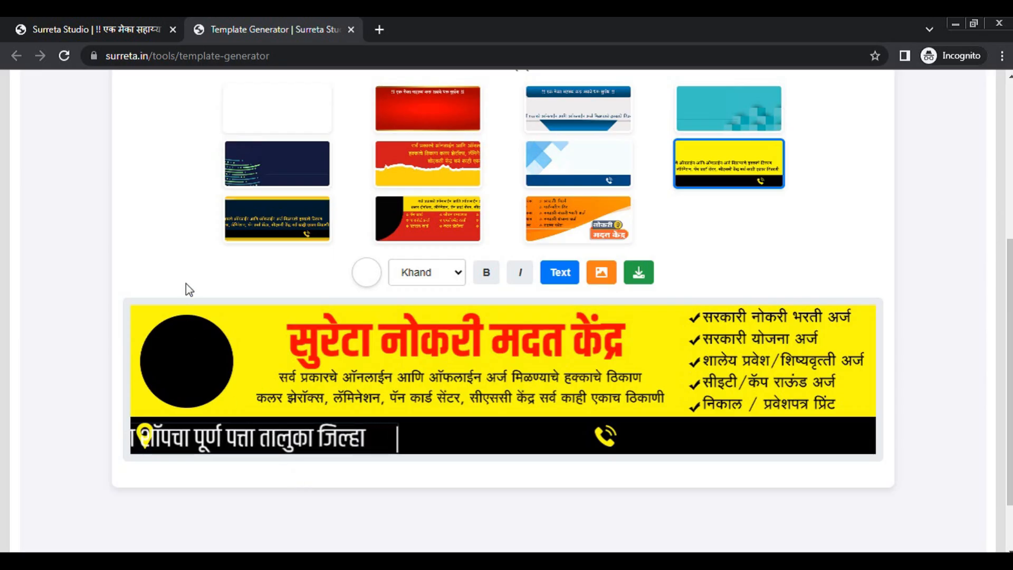
- Move the address line within the black strip so it starts just after the location pin
left_click_drag(274, 436, 402, 434)
left_click(359, 343)
left_click(196, 372)
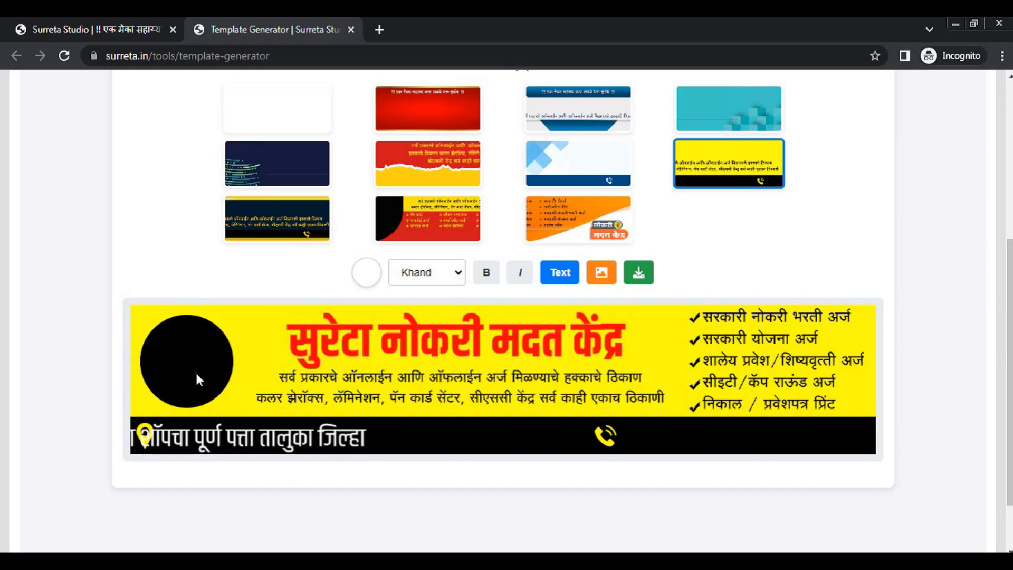
left_click_drag(233, 437, 325, 435)
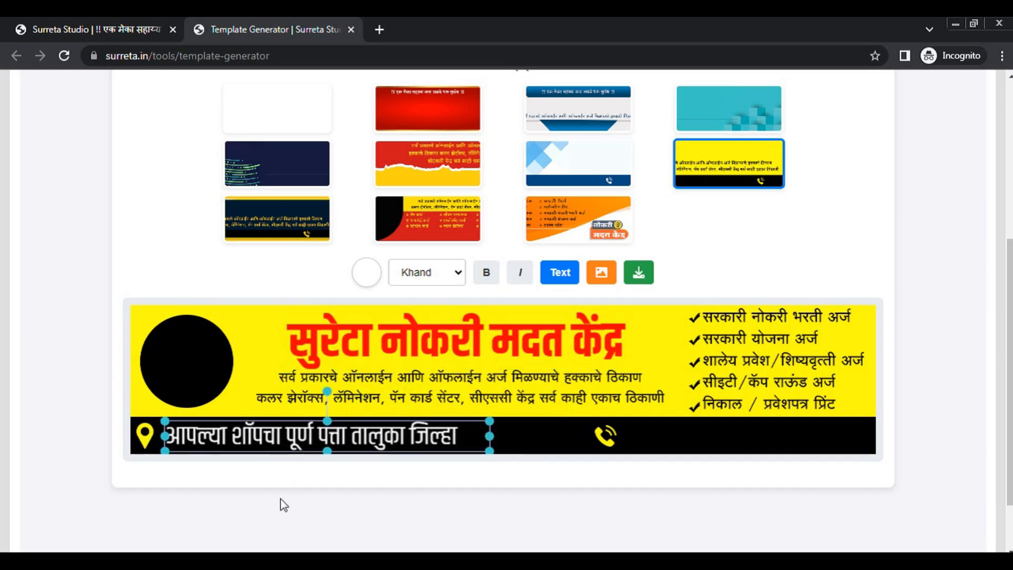
- Add a text box beside the phone icon and replace its placeholder with two phone numbers separated by a slash
left_click(559, 272)
left_click_drag(485, 379, 670, 435)
left_click(670, 435)
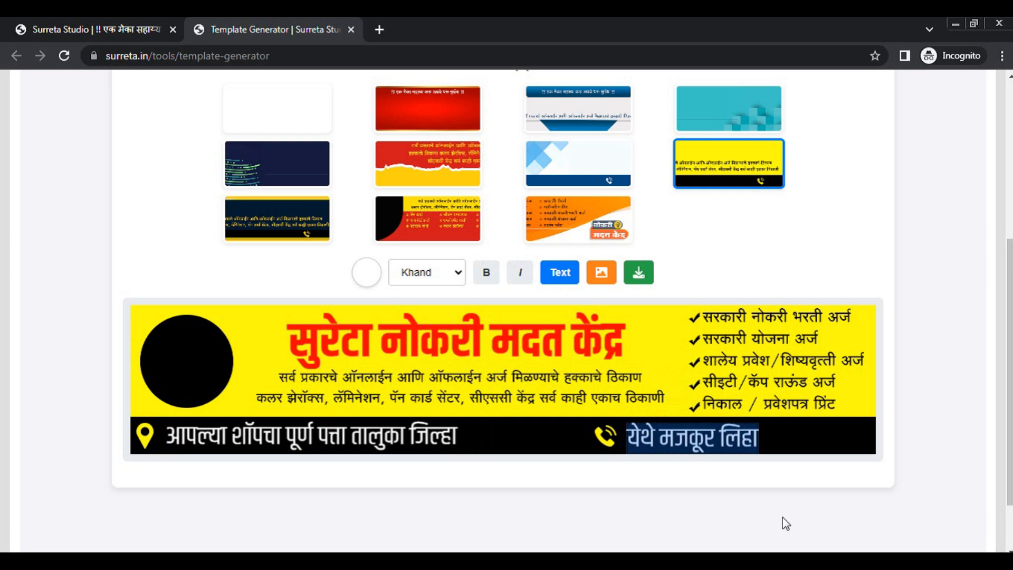
type("09876")
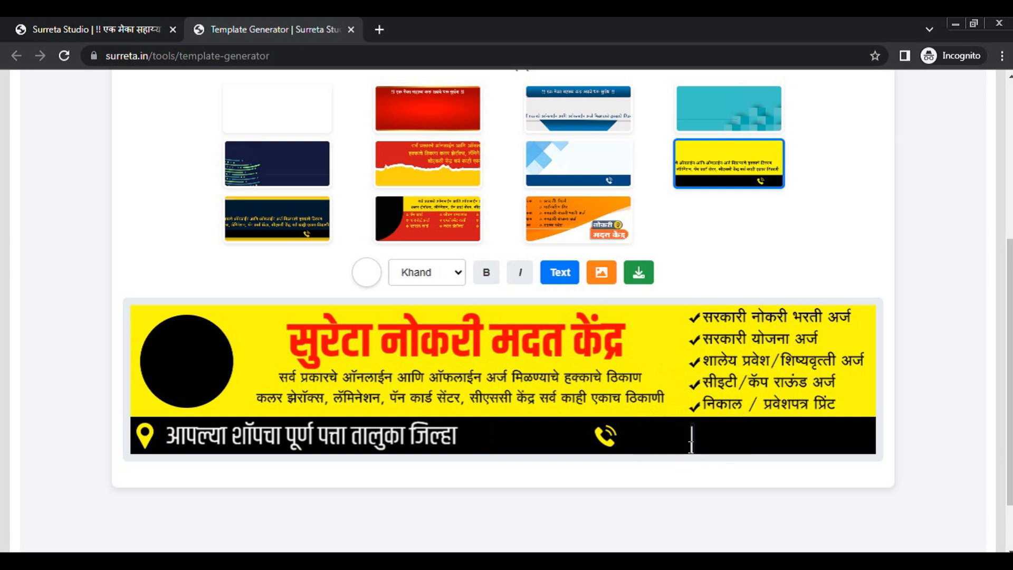
type("6546321")
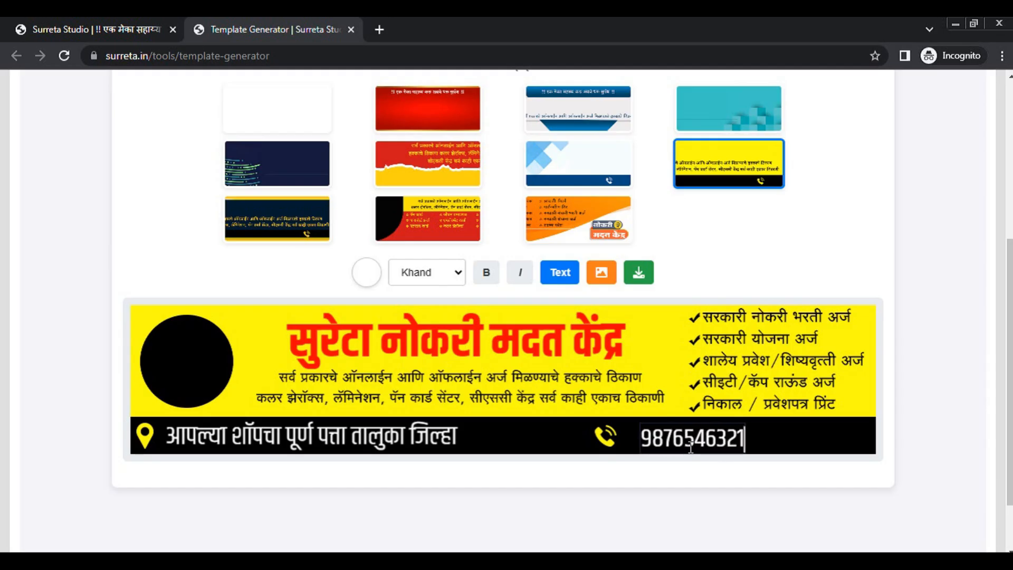
type("5/5465465")
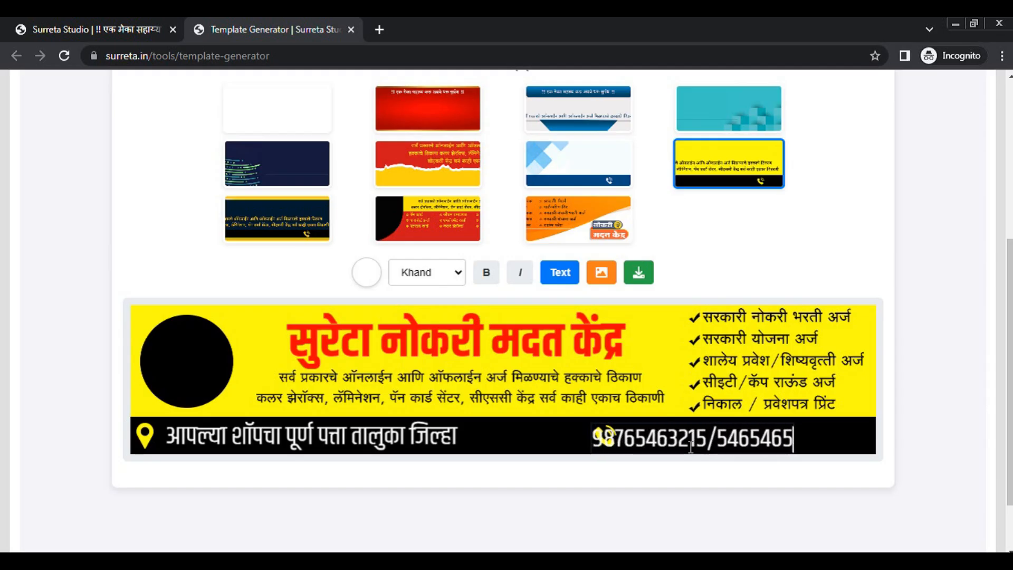
type("45")
- Place the phone numbers just after the phone icon, slightly enlarged, and shrink the address line a little
left_click(526, 393)
left_click_drag(612, 438, 671, 436)
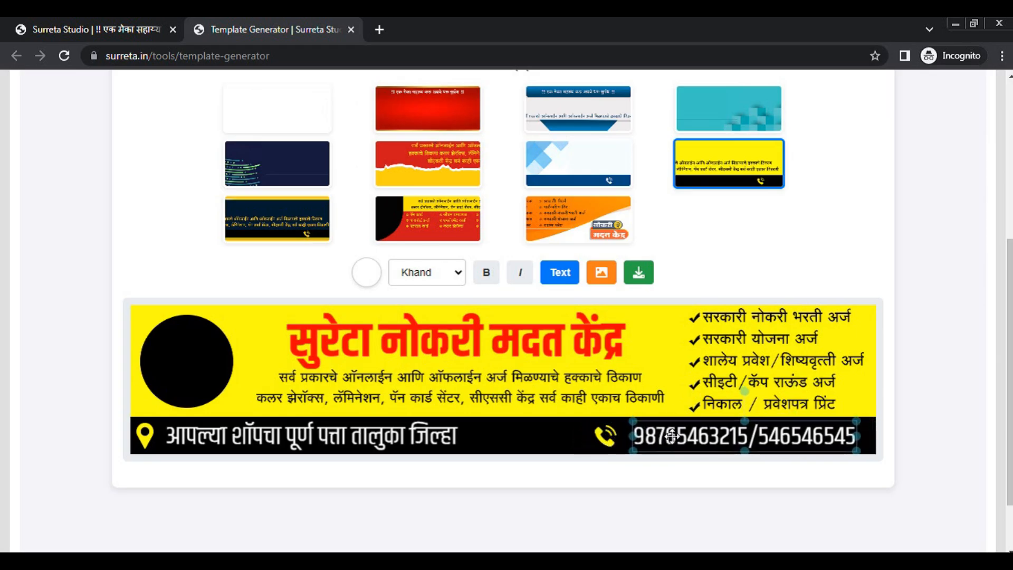
mouse_move(856, 421)
left_mouse_down()
mouse_move(790, 426)
mouse_move(860, 420)
left_mouse_up()
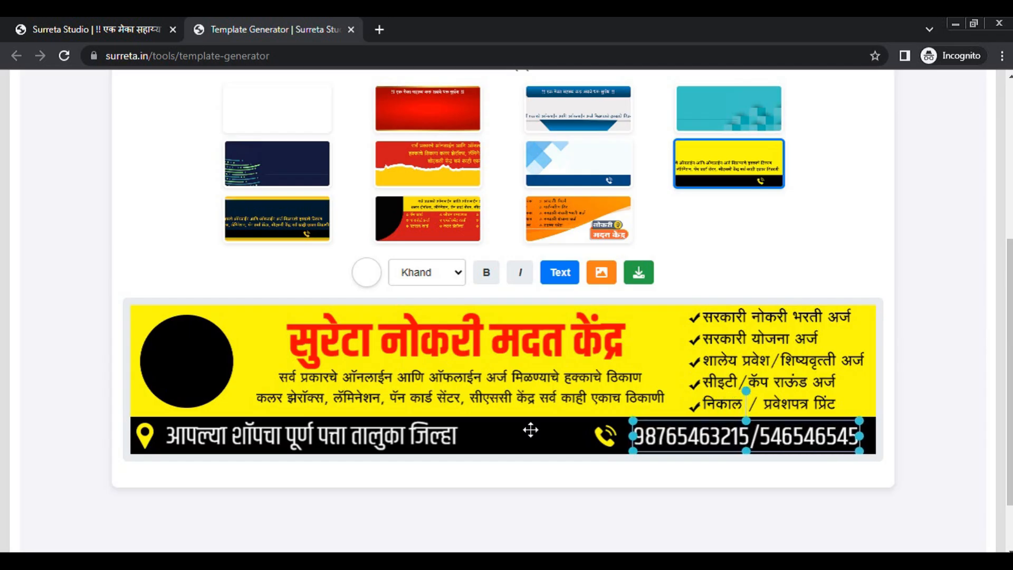
left_click(441, 438)
mouse_move(490, 421)
left_mouse_down()
mouse_move(335, 419)
mouse_move(567, 420)
mouse_move(476, 422)
left_mouse_up()
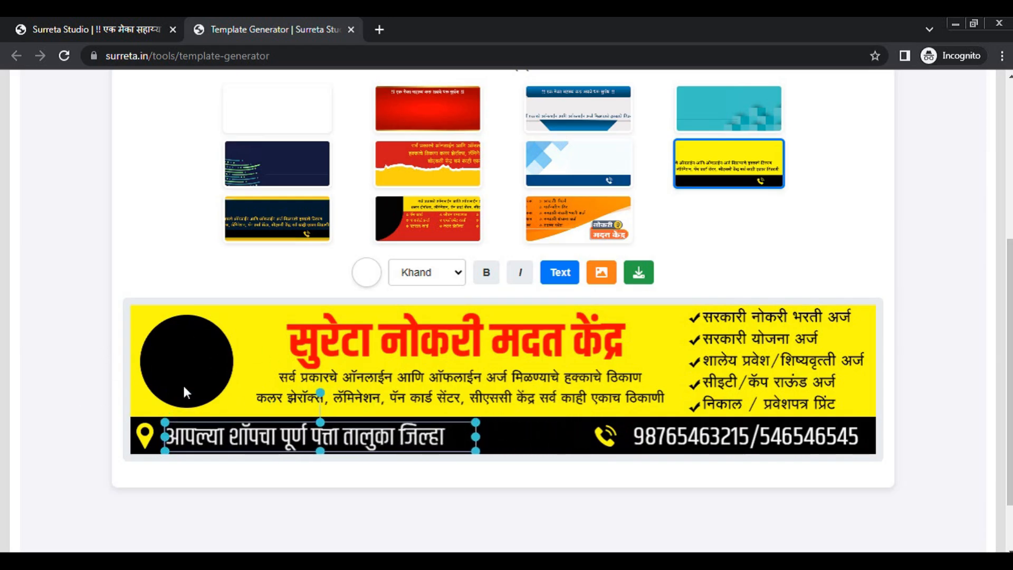
- Insert the round shop logo image and scale and position it to cover the black circle
left_click(601, 272)
double_click(158, 197)
left_click_drag(518, 372, 204, 355)
left_click_drag(248, 305, 222, 327)
left_click_drag(195, 386, 203, 373)
left_click_drag(231, 405, 236, 411)
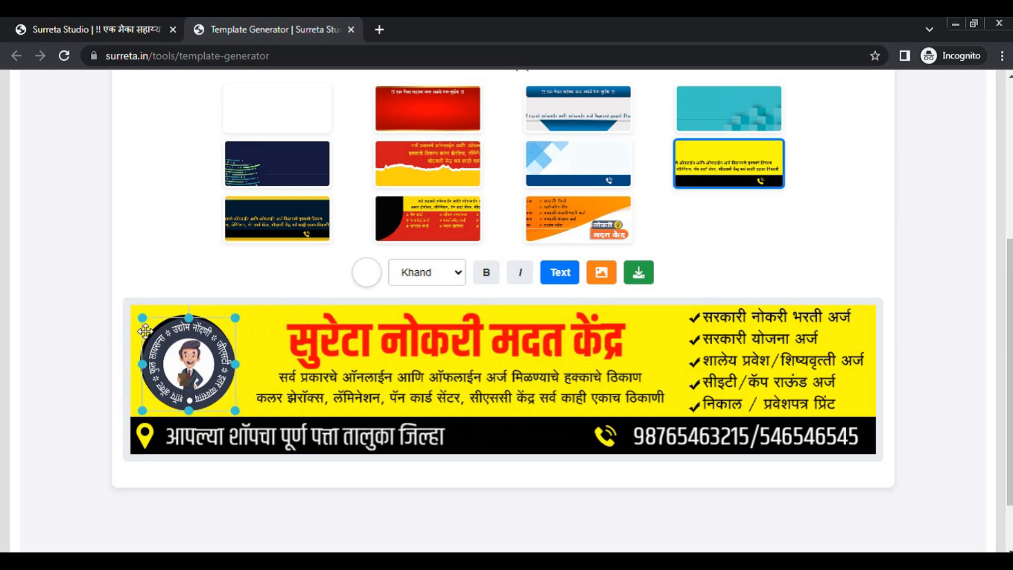
left_click_drag(143, 318, 129, 311)
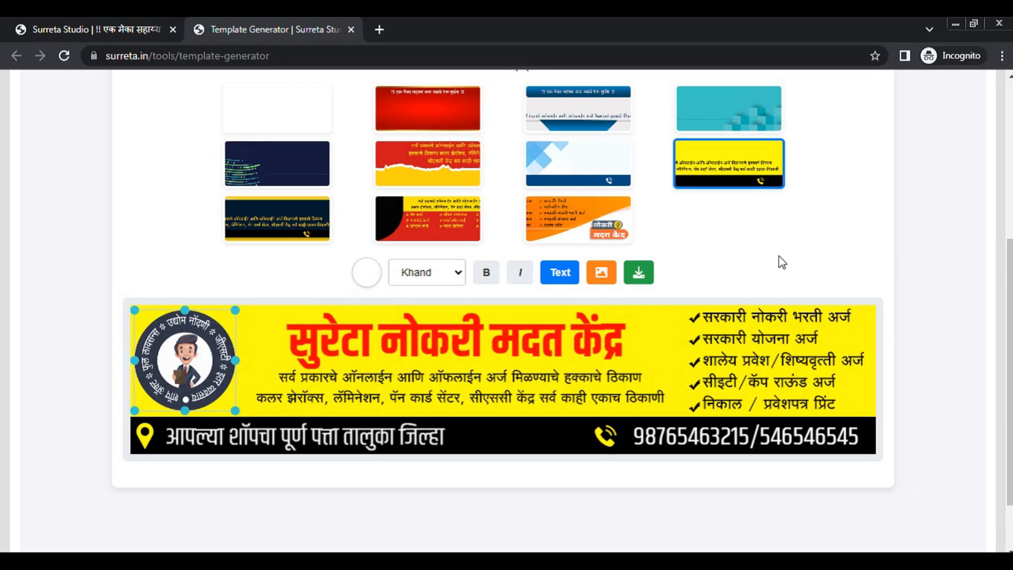
- Switch the banner to the dark navy template with the gold border and slightly shrink and reposition the heading above the slogan
left_click(280, 225)
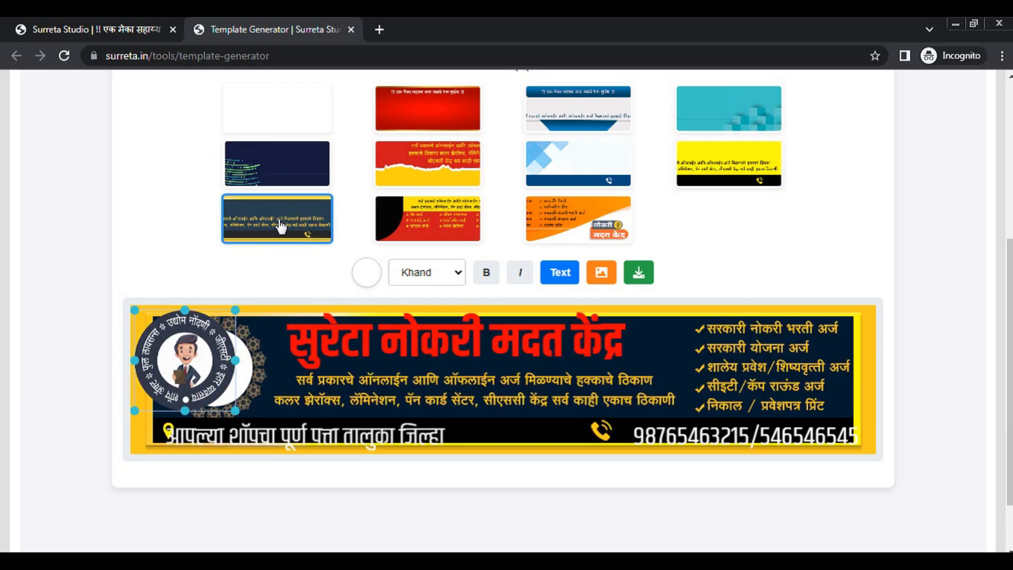
left_click(594, 341)
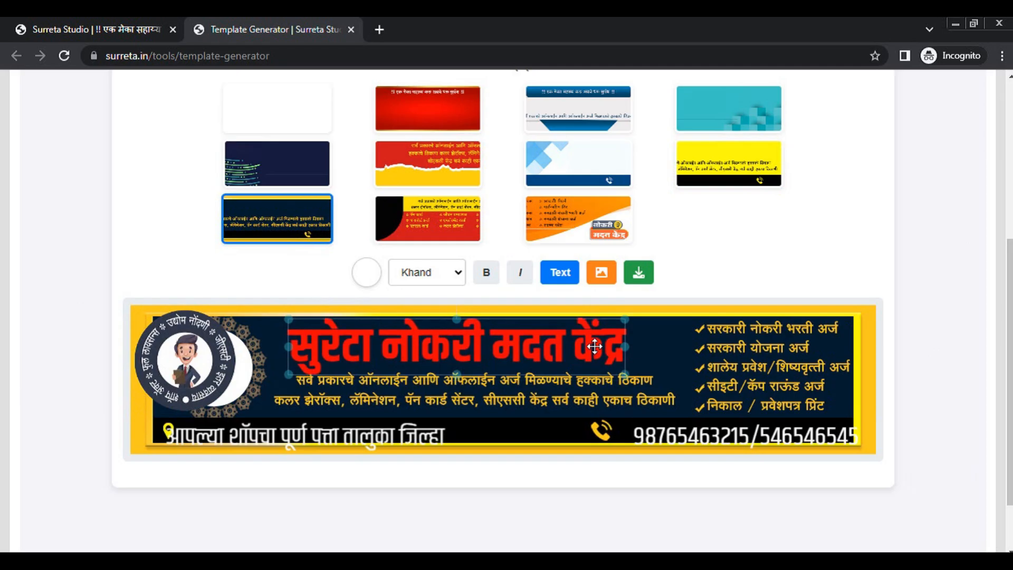
left_click_drag(625, 320, 608, 322)
mouse_move(543, 347)
left_mouse_down()
mouse_move(558, 346)
mouse_move(550, 346)
left_mouse_up()
- Shrink the address and phone lines to fit inside the black strip, and move the logo over the white circle
left_click_drag(369, 436, 385, 430)
left_click_drag(492, 416, 369, 430)
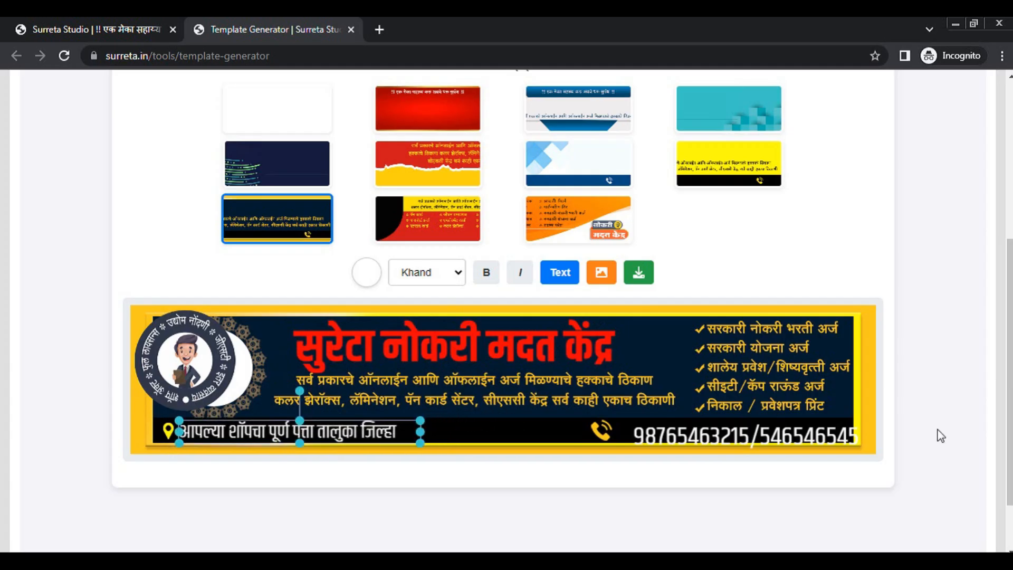
left_click(799, 437)
left_click_drag(857, 453, 808, 450)
left_click_drag(186, 350, 212, 355)
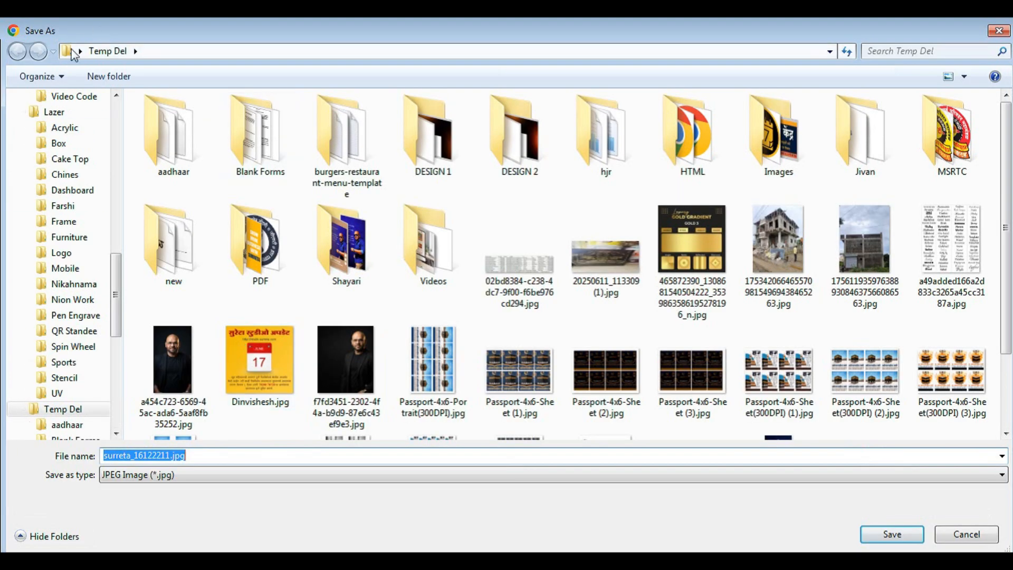
- Save the finished navy banner to the Desktop as the JPEG image surreta_16122211.jpg
left_click(80, 52)
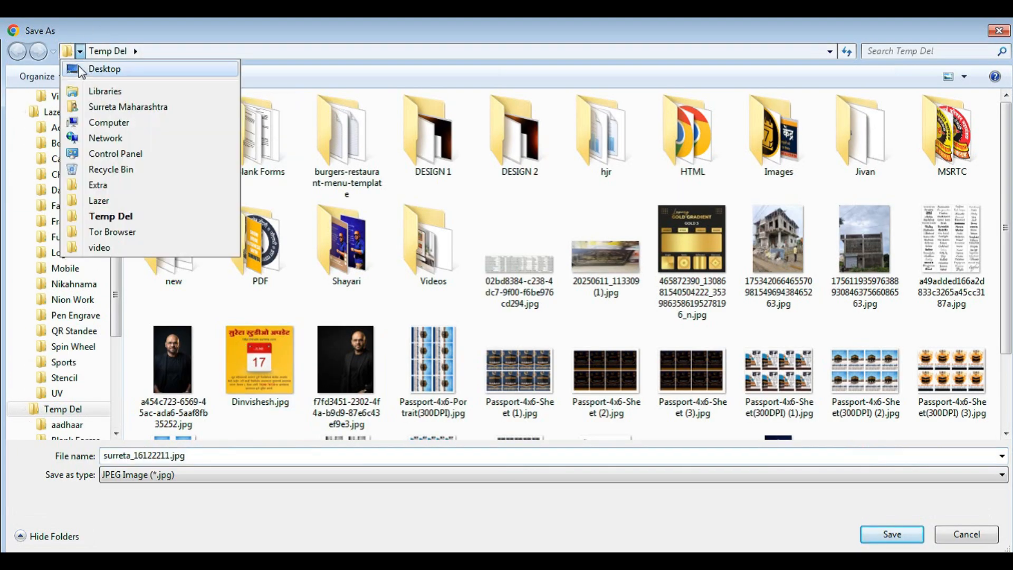
left_click(80, 70)
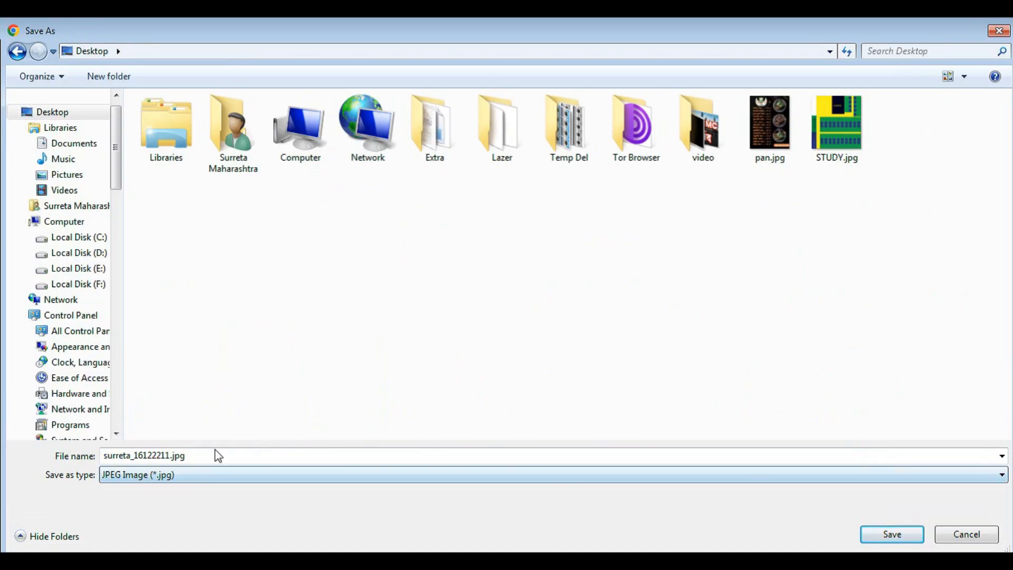
left_click(884, 535)
- Switch the banner back to the yellow template with the black strip and move the logo over the black circle
left_click(729, 163)
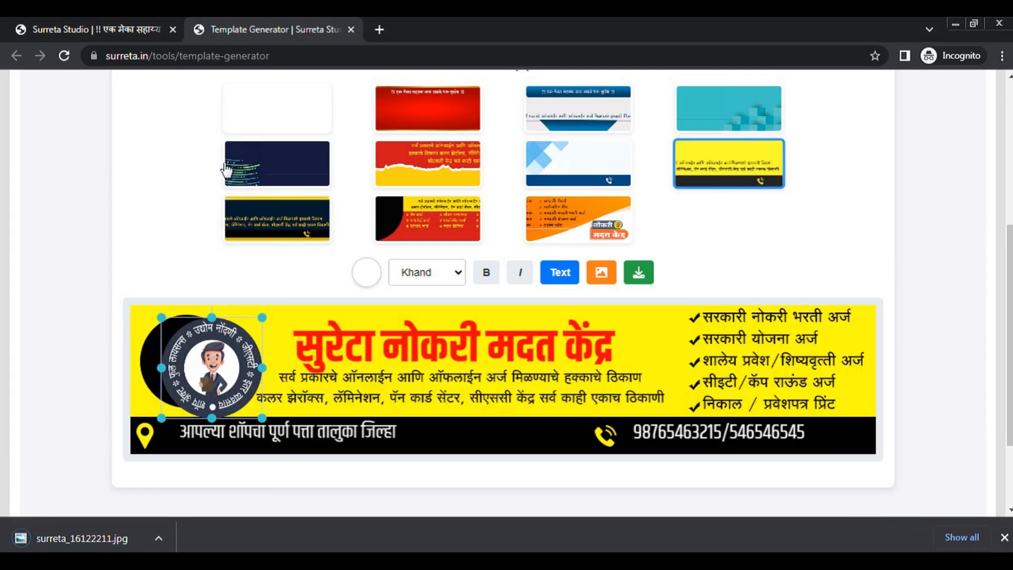
left_click_drag(216, 375, 207, 373)
- Enlarge the address and phone lines to fill the black strip's height and move each close to its icon
left_click(380, 434)
left_click_drag(421, 442, 523, 464)
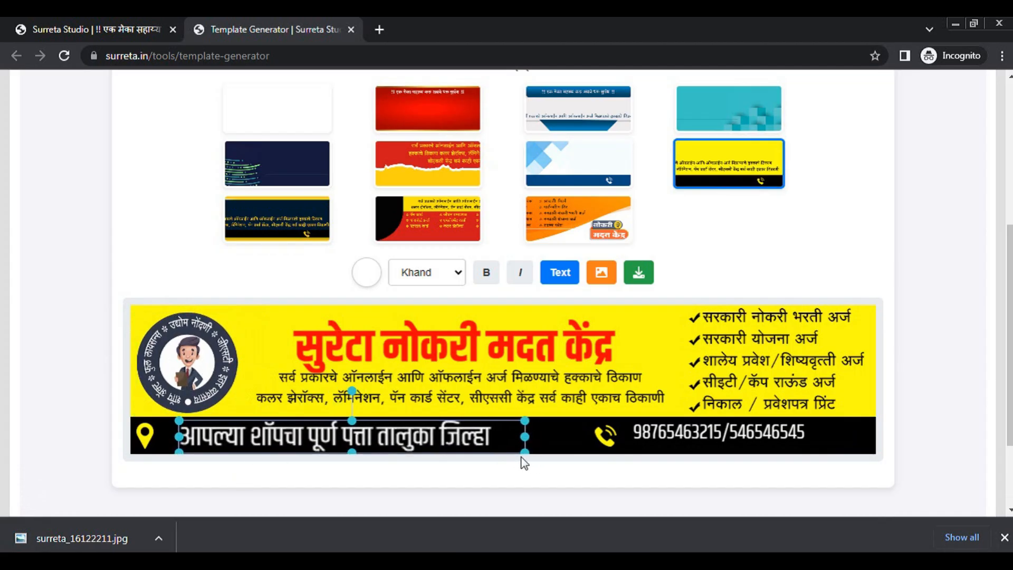
left_click_drag(395, 437, 373, 436)
left_click(698, 435)
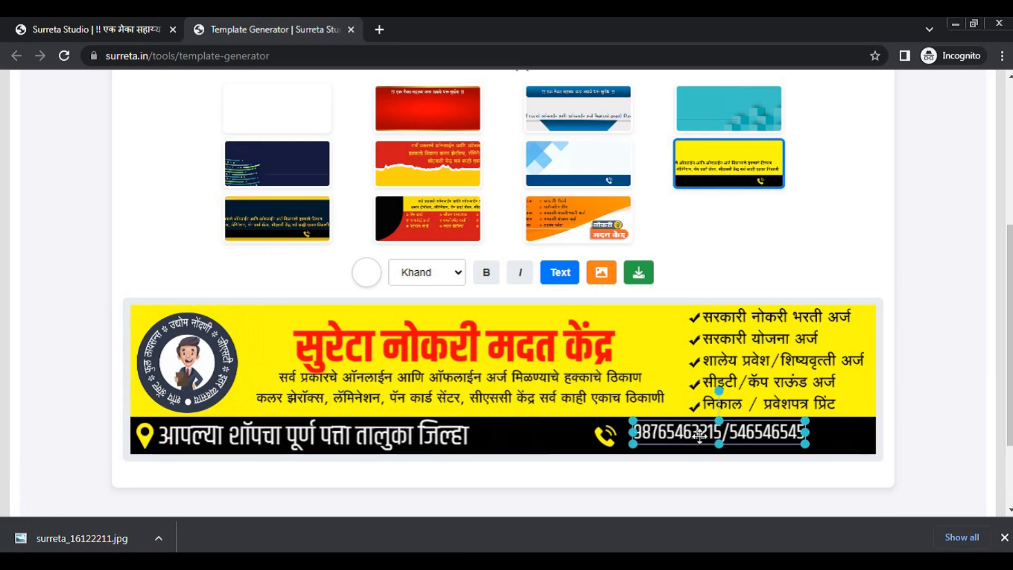
left_click_drag(805, 444, 853, 468)
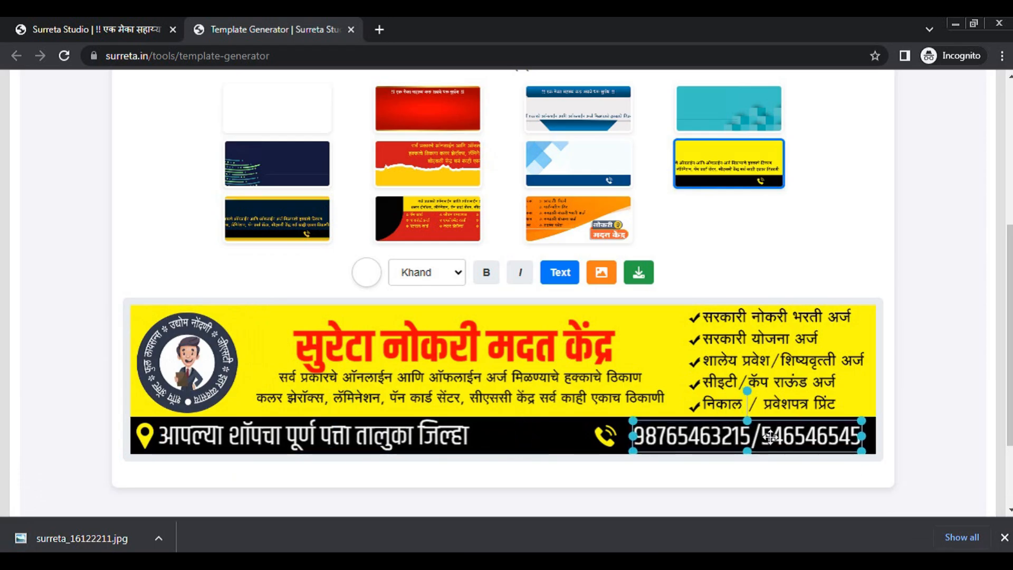
left_click_drag(713, 441, 702, 441)
left_click(427, 439)
left_click_drag(427, 440, 425, 438)
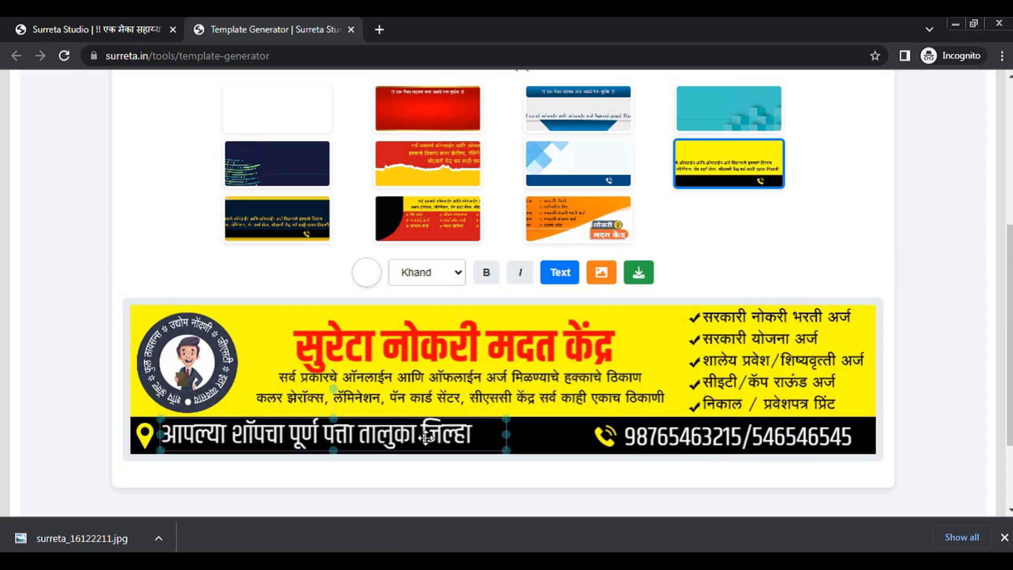
- Set the address line in Poppins and scale it down to end well before the phone icon
left_click(457, 273)
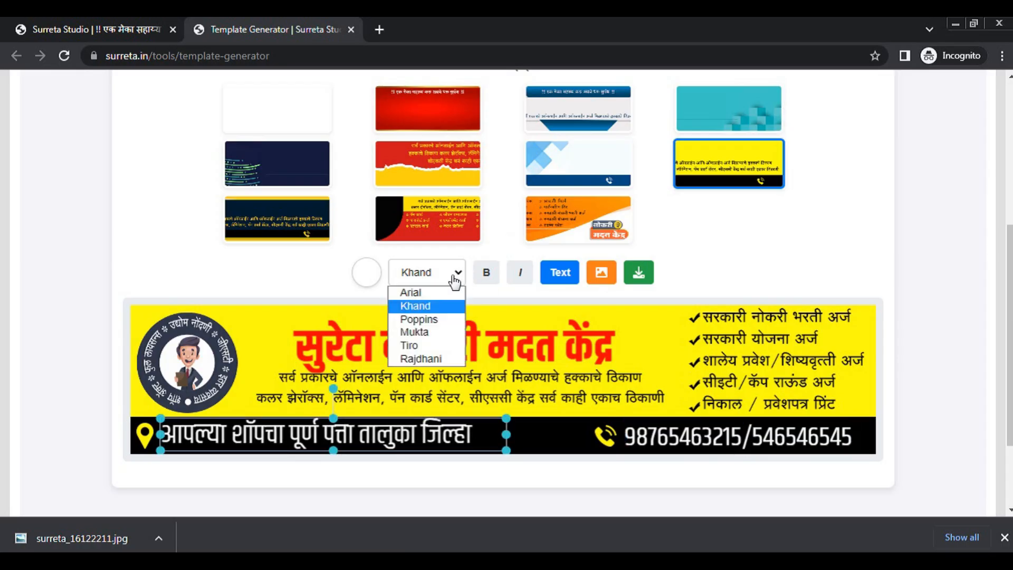
left_click(422, 317)
left_click_drag(589, 419, 423, 432)
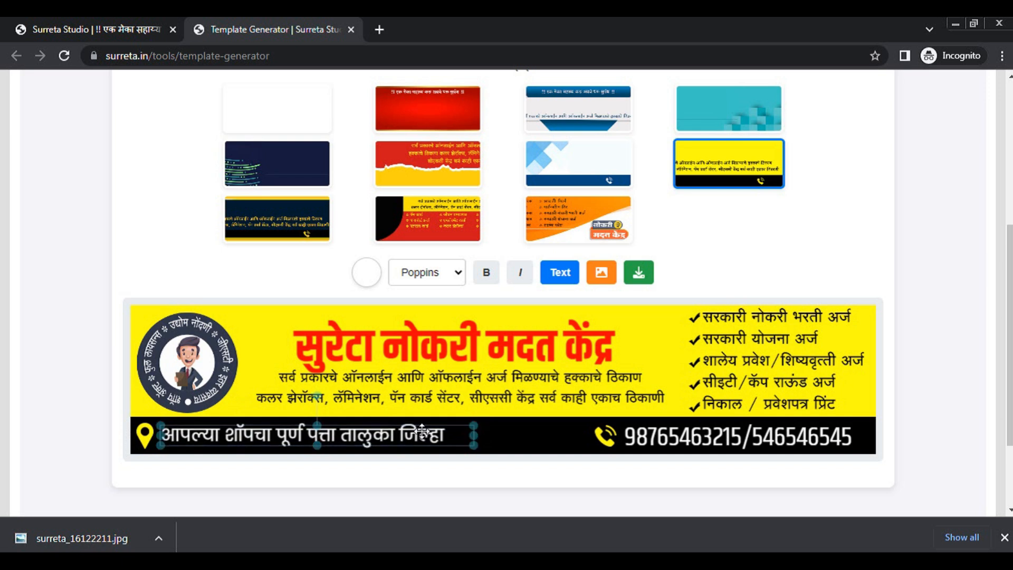
- Try the heading in Mukta, Tiro and Rajdhani, and set it back to Khand
left_click(444, 325)
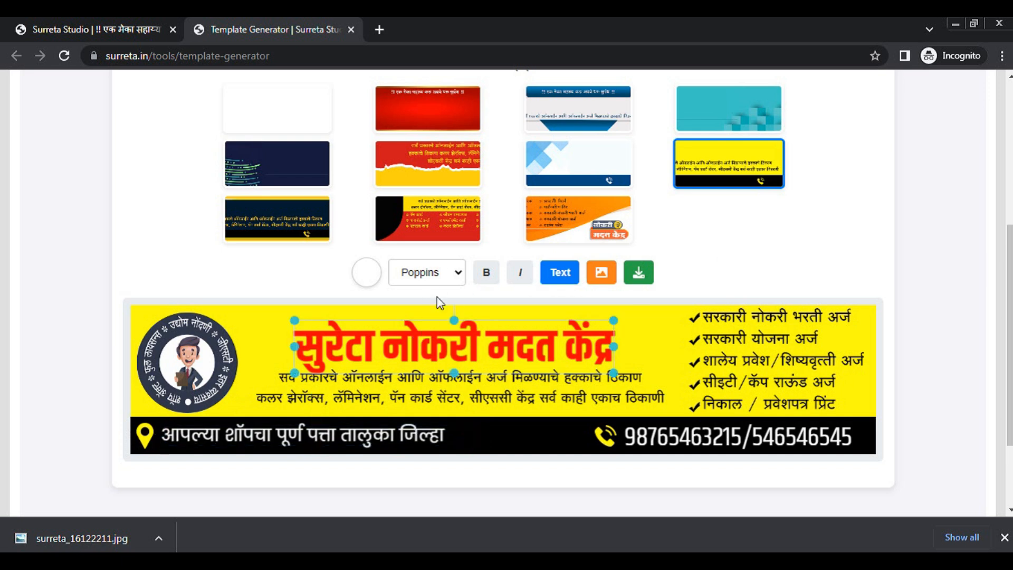
left_click(428, 272)
left_click(425, 331)
left_click(427, 273)
left_click(416, 345)
left_click(428, 272)
left_click(418, 357)
left_click(425, 273)
left_click(420, 305)
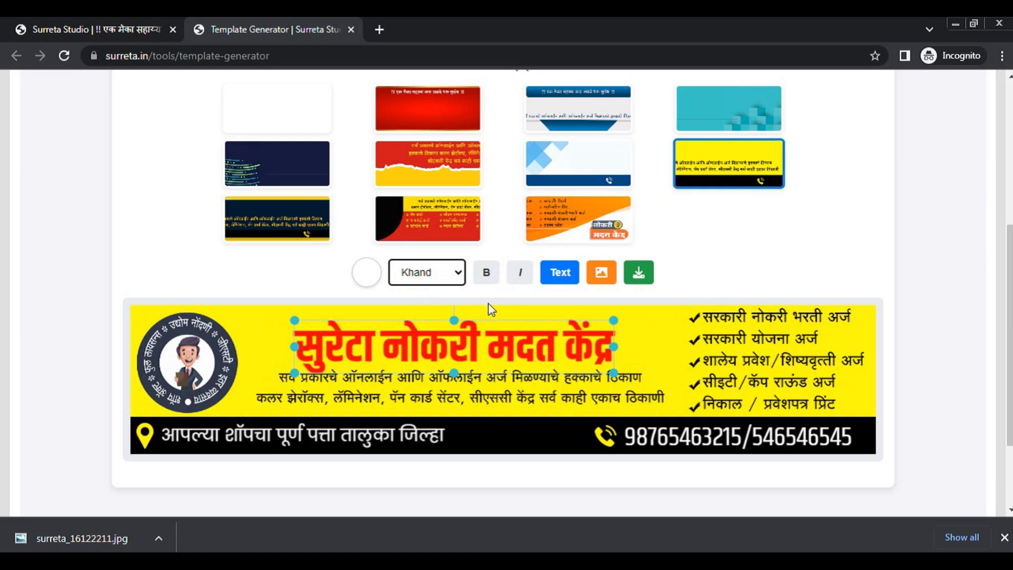
- Italicize the shop name heading and download the finished yellow banner as a JPG
left_click(521, 272)
left_click(629, 279)
left_click(899, 535)
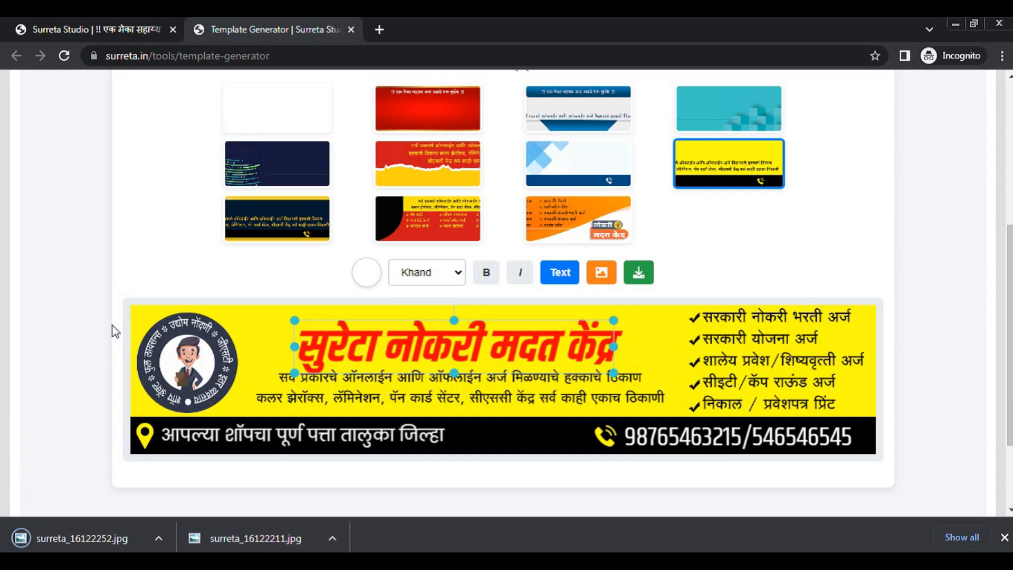
- Return to the main site, look over the ready-made banner designs, and examine the top and bottom of job poster 906
left_click(63, 24)
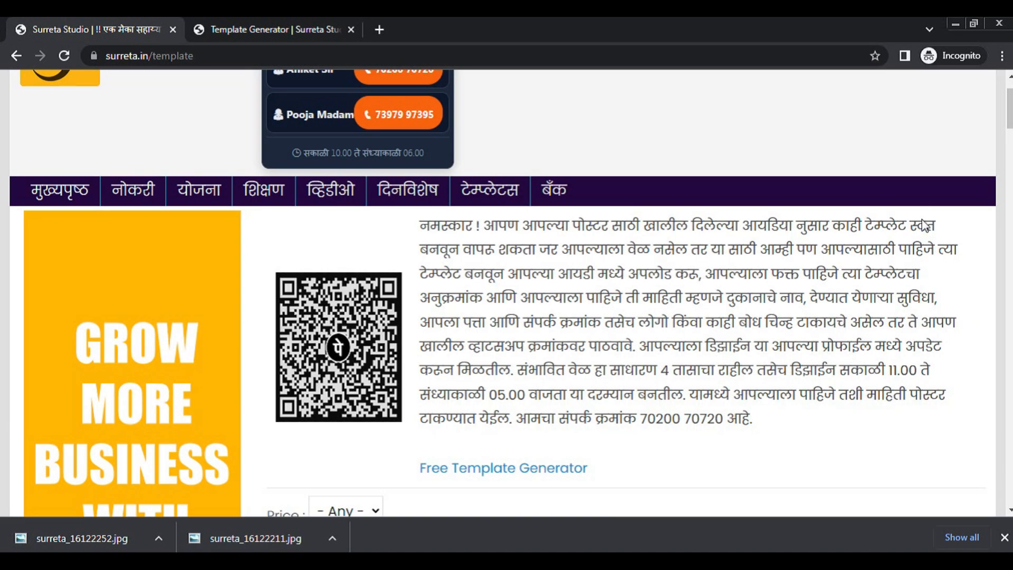
scroll(925, 225, "up", 1)
scroll(484, 328, "down", 7)
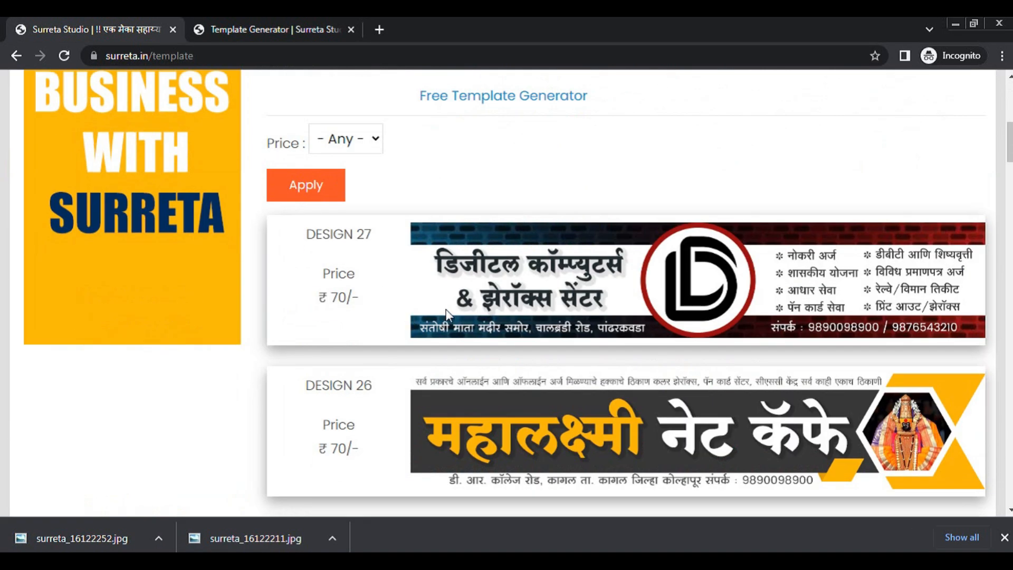
scroll(253, 285, "up", 7)
left_click(108, 264)
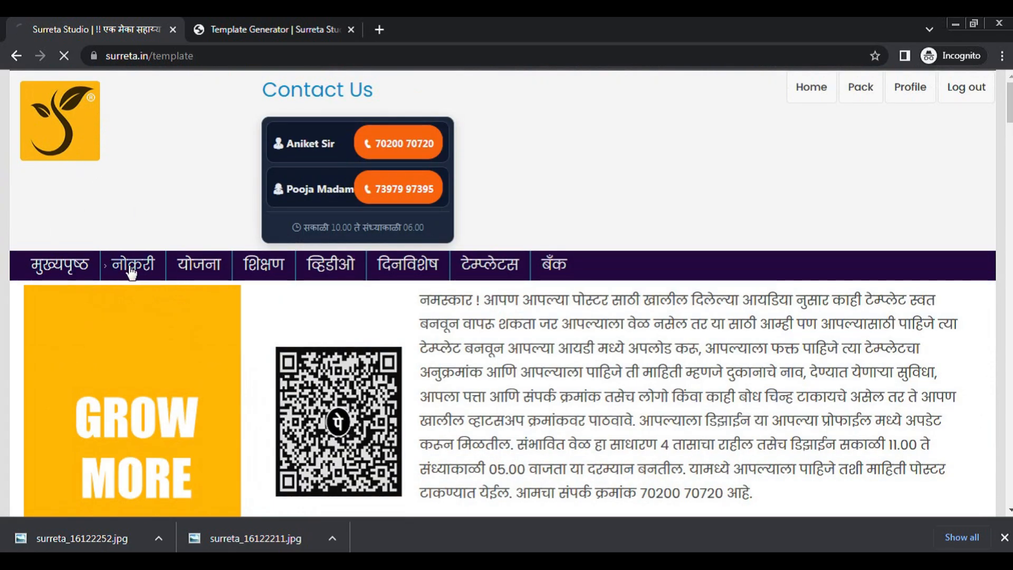
left_click(564, 352)
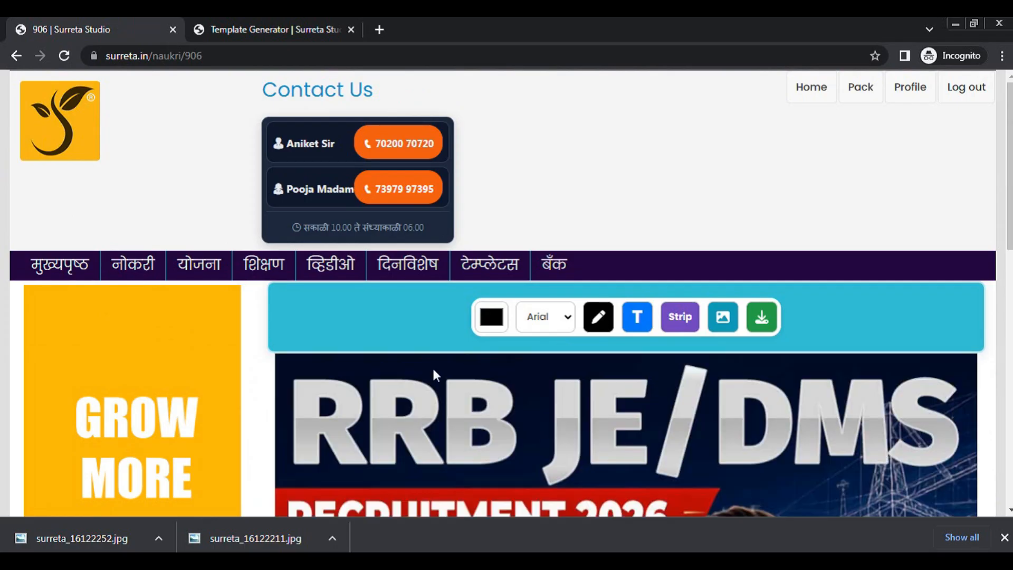
scroll(870, 398, "down", 8)
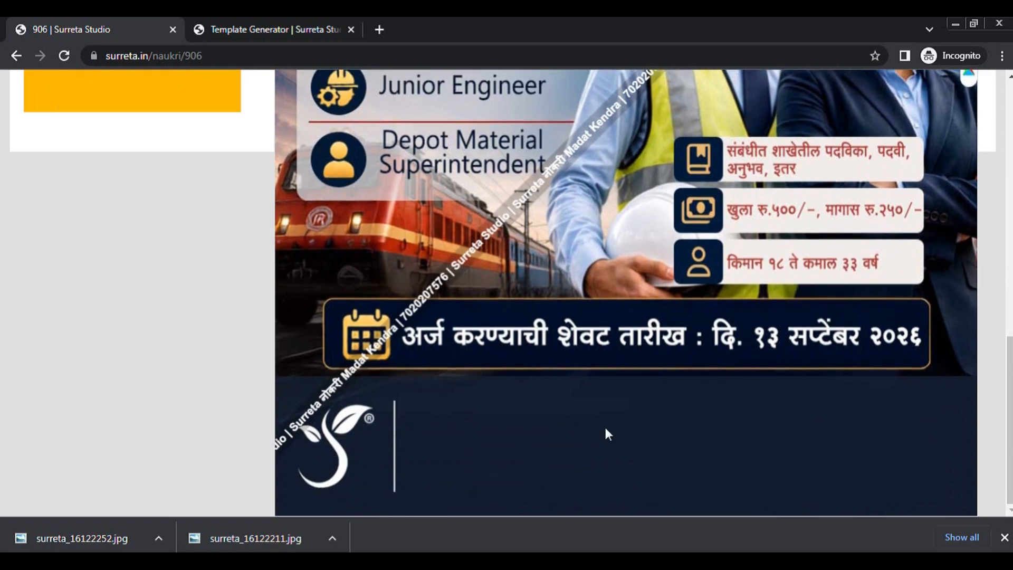
scroll(606, 432, "up", 10)
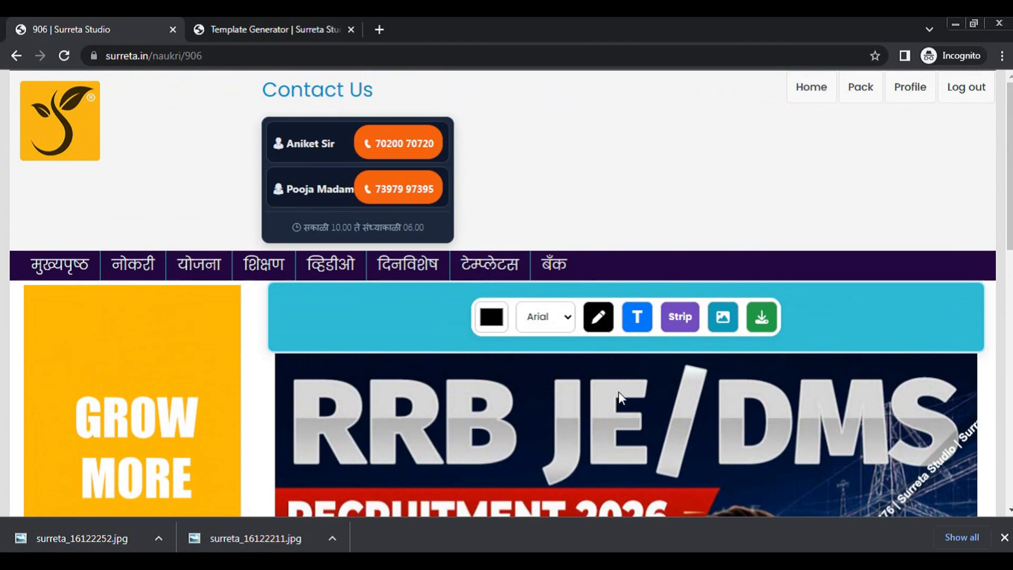
- Open the profile for editing and upload surreta_16122252.jpg from the Desktop as the Top Image
left_click(922, 93)
scroll(475, 316, "down", 2)
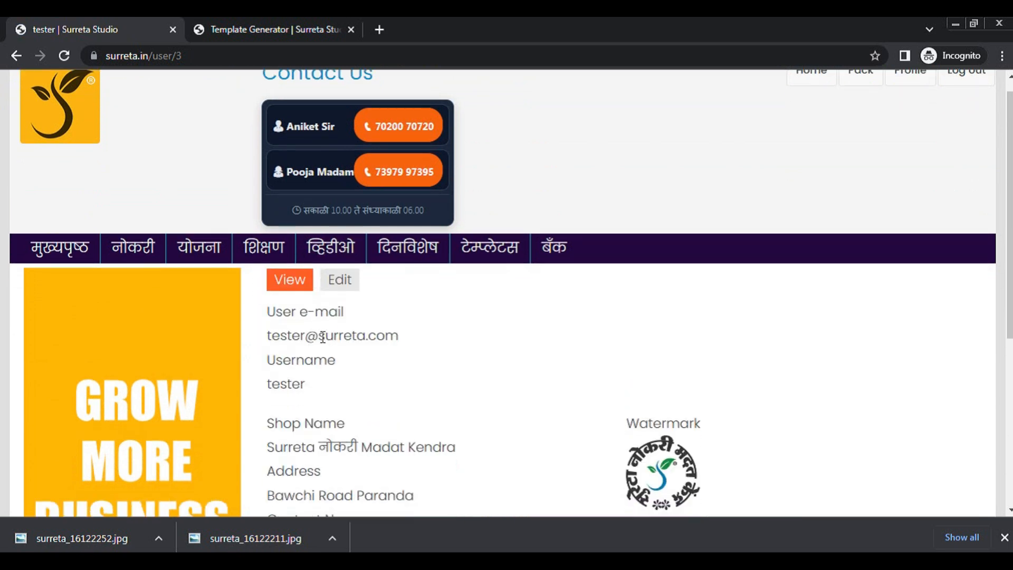
left_click(350, 226)
scroll(479, 222, "down", 7)
scroll(617, 381, "down", 10)
scroll(633, 343, "up", 2)
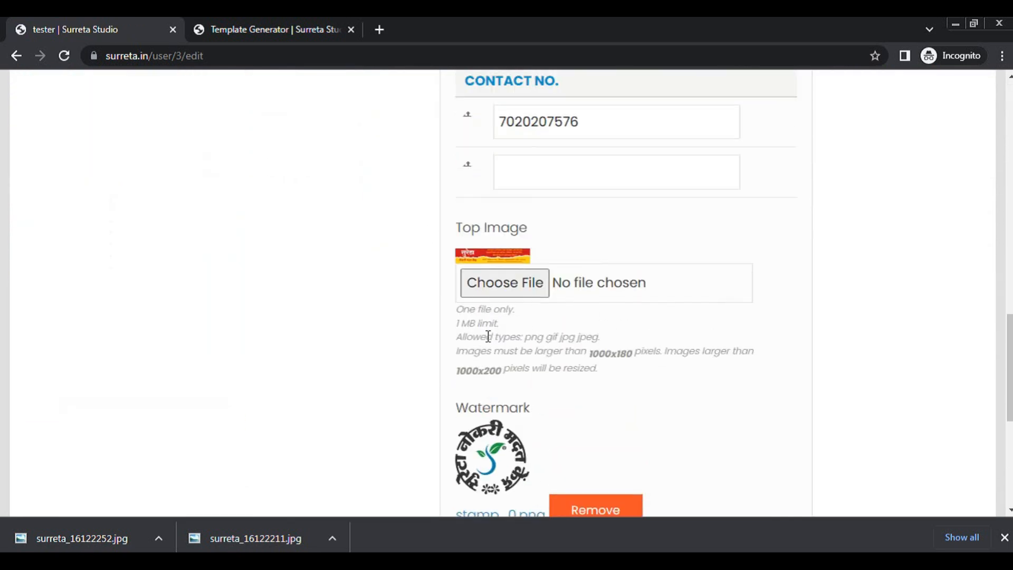
left_click(656, 272)
left_click(79, 52)
left_click(82, 67)
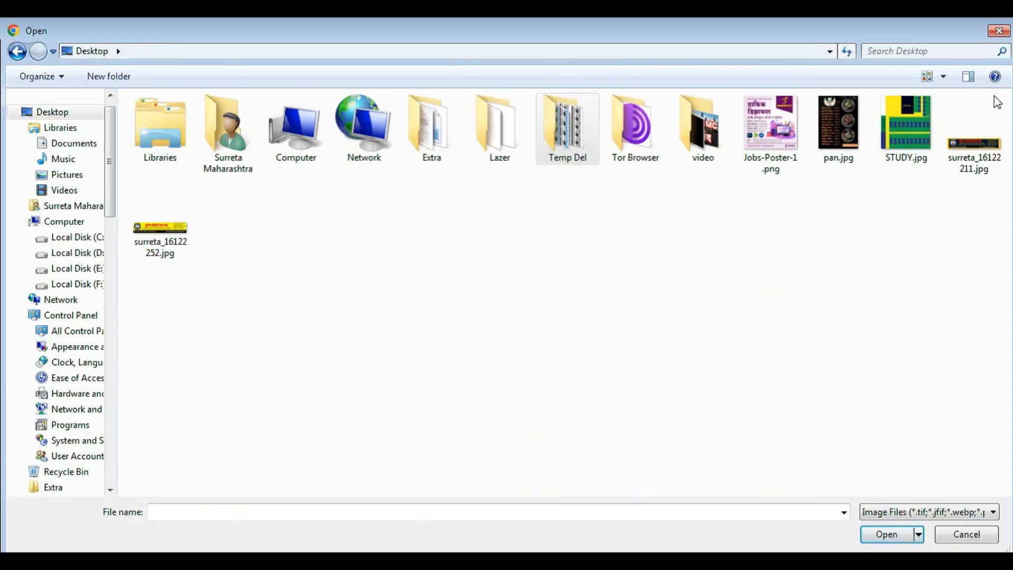
double_click(159, 232)
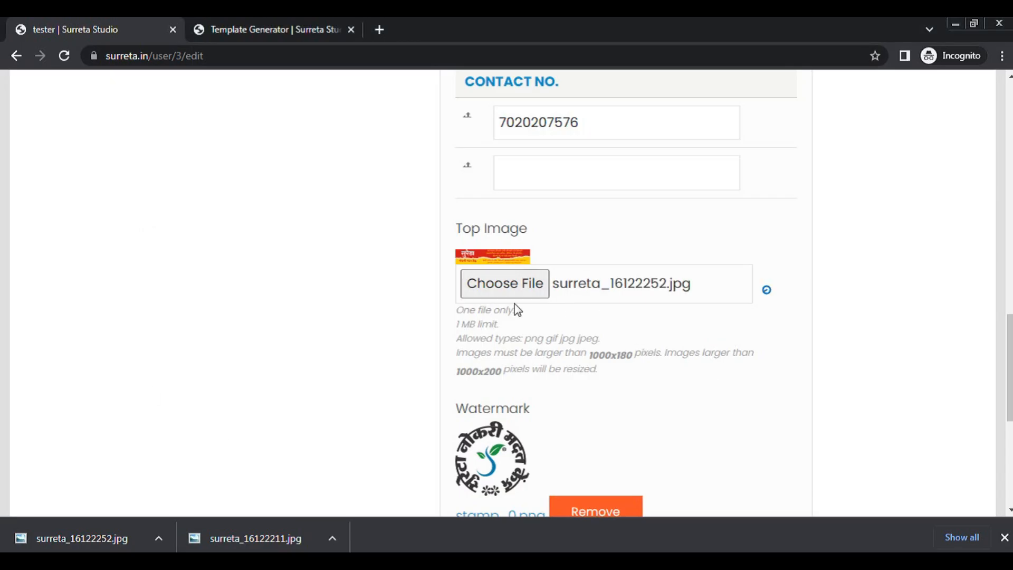
- Upload surreta_16122211.jpg from the Desktop as the Bottom Image and save the profile
scroll(529, 393, "down", 5)
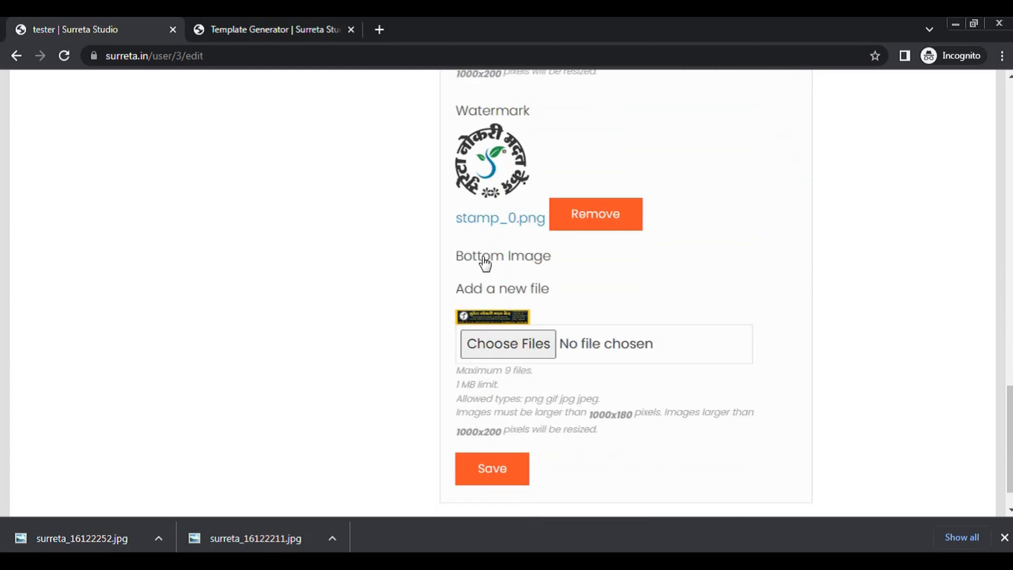
scroll(493, 325, "down", 1)
left_click(507, 306)
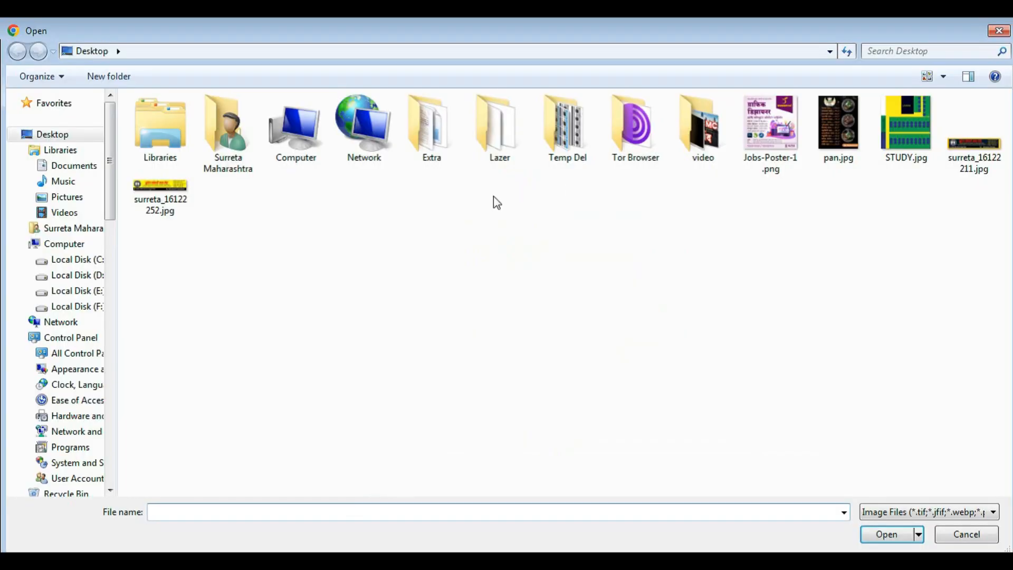
double_click(974, 153)
scroll(635, 402, "up", 5)
scroll(530, 380, "down", 6)
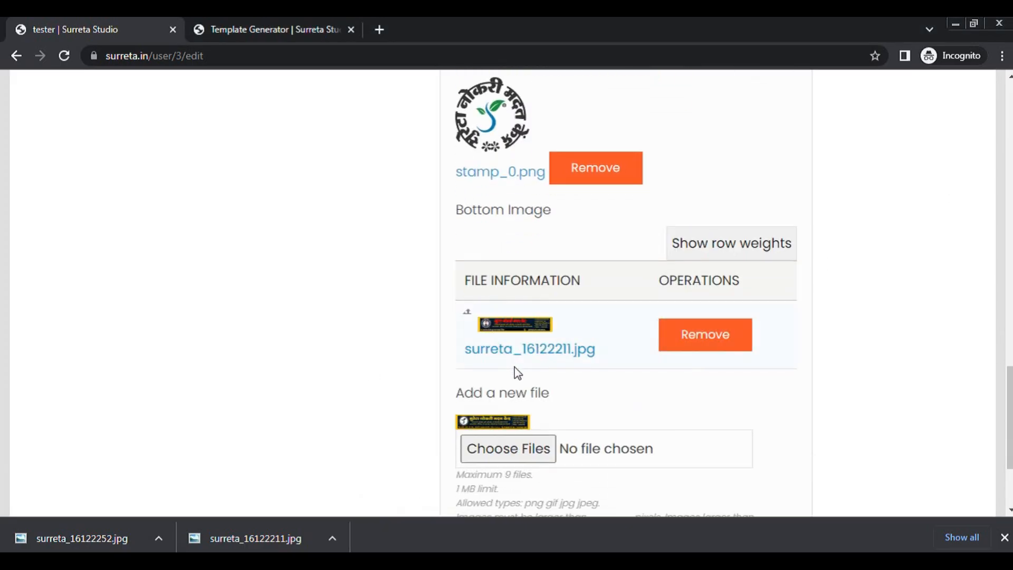
scroll(525, 376, "down", 3)
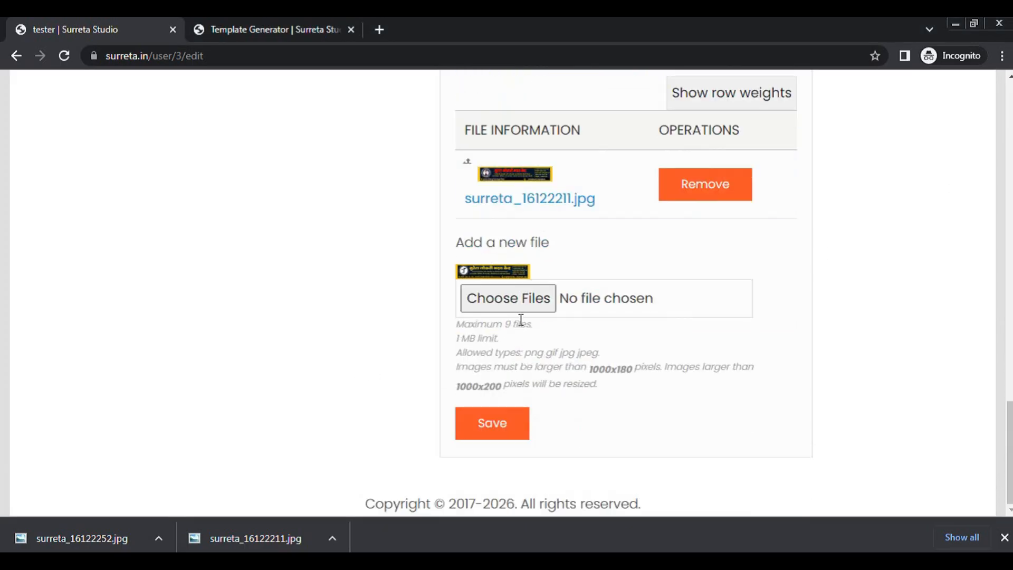
left_click(499, 423)
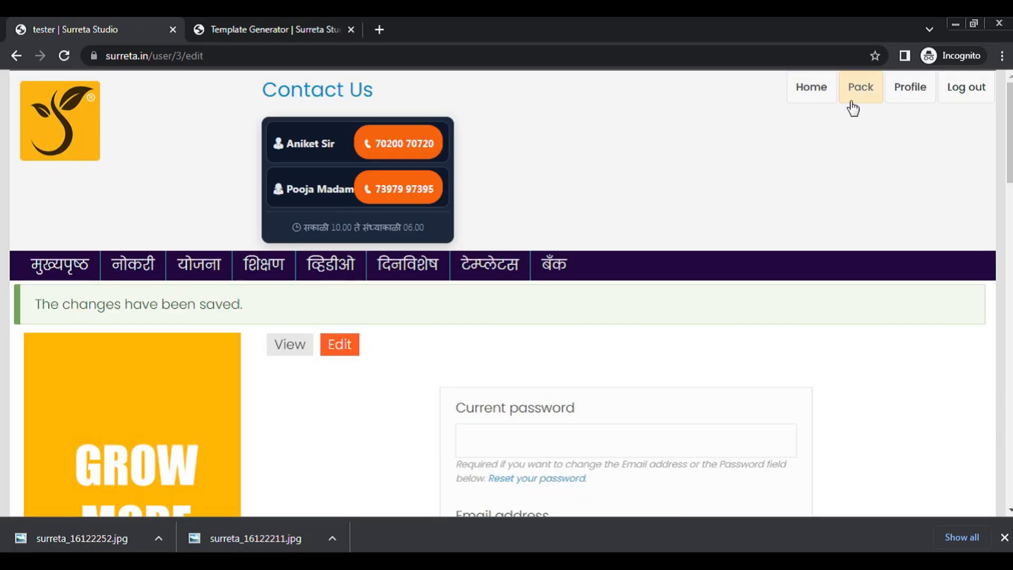
- Reopen the profile for editing, add surreta_16122252.jpg as a second Bottom Image, and save it
left_click(907, 89)
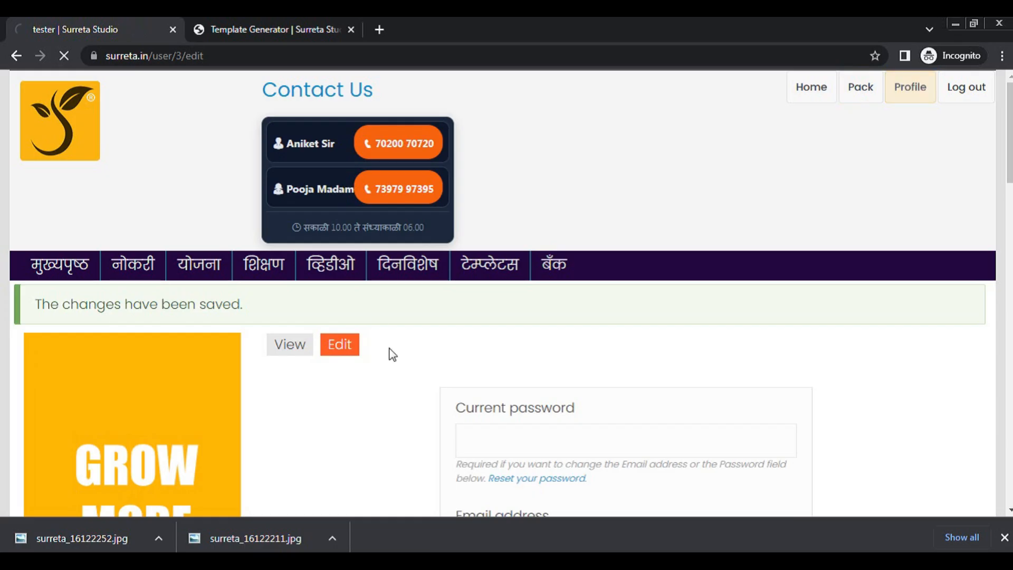
left_click(336, 296)
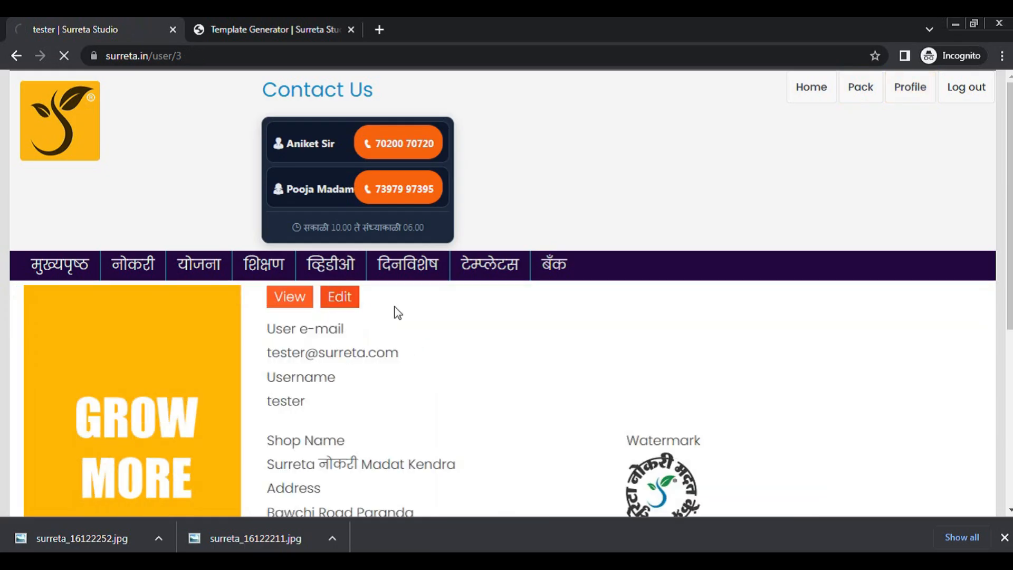
scroll(425, 373, "down", 20)
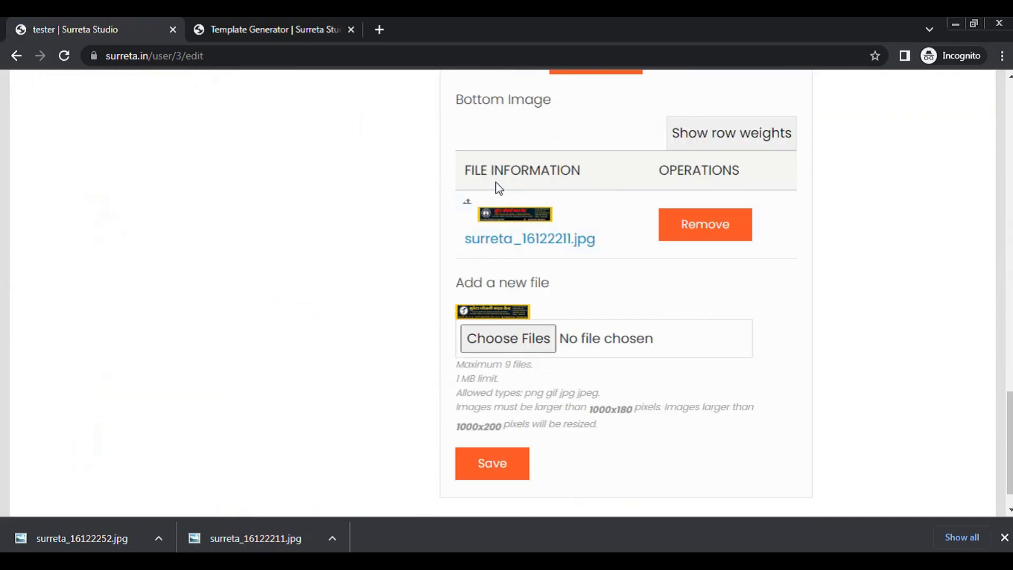
left_click(500, 338)
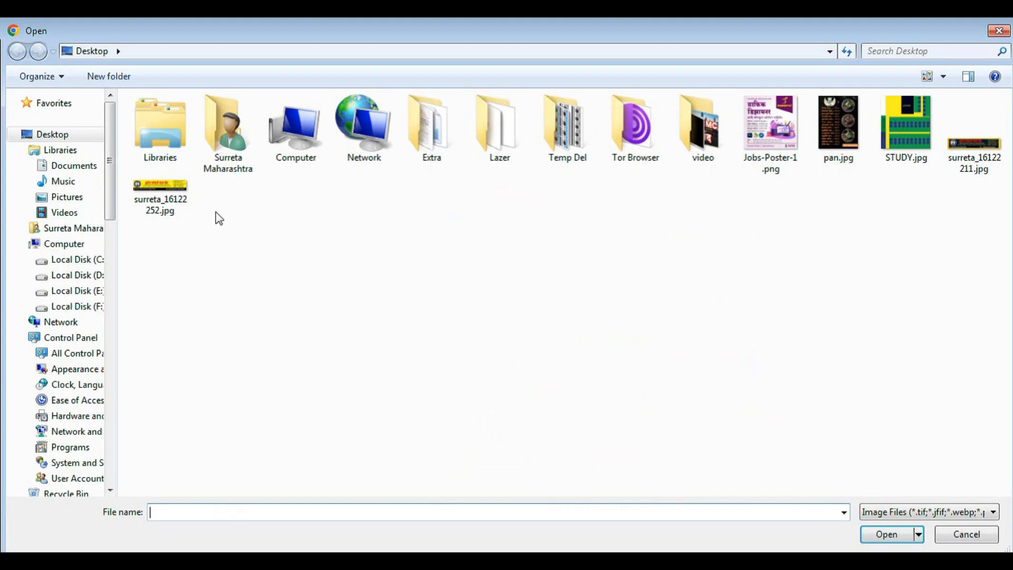
double_click(160, 196)
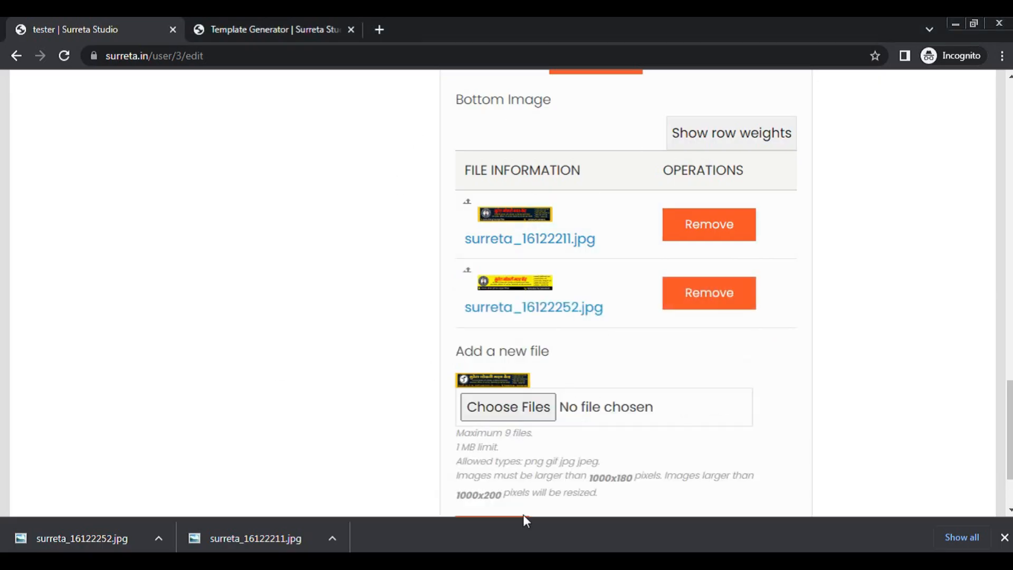
scroll(510, 422, "down", 1)
left_click(501, 424)
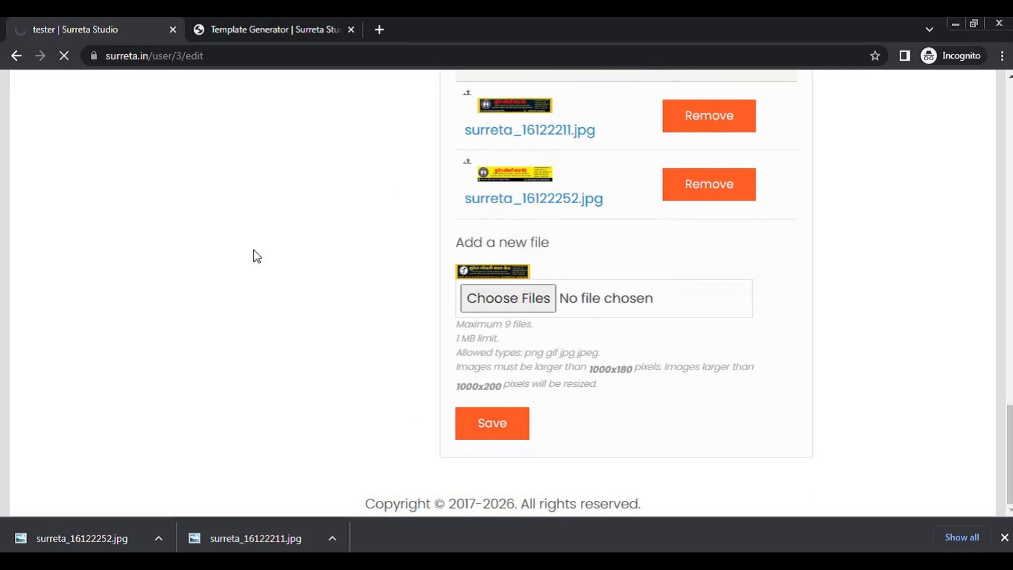
- Open job poster 906 from the jobs section and check the banners at its top and bottom
left_click(137, 265)
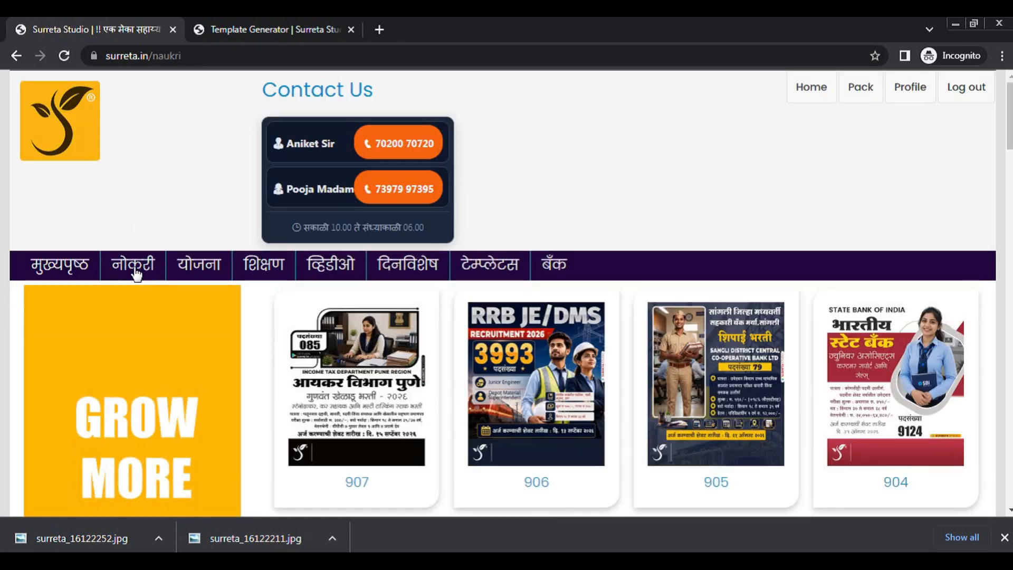
left_click(570, 325)
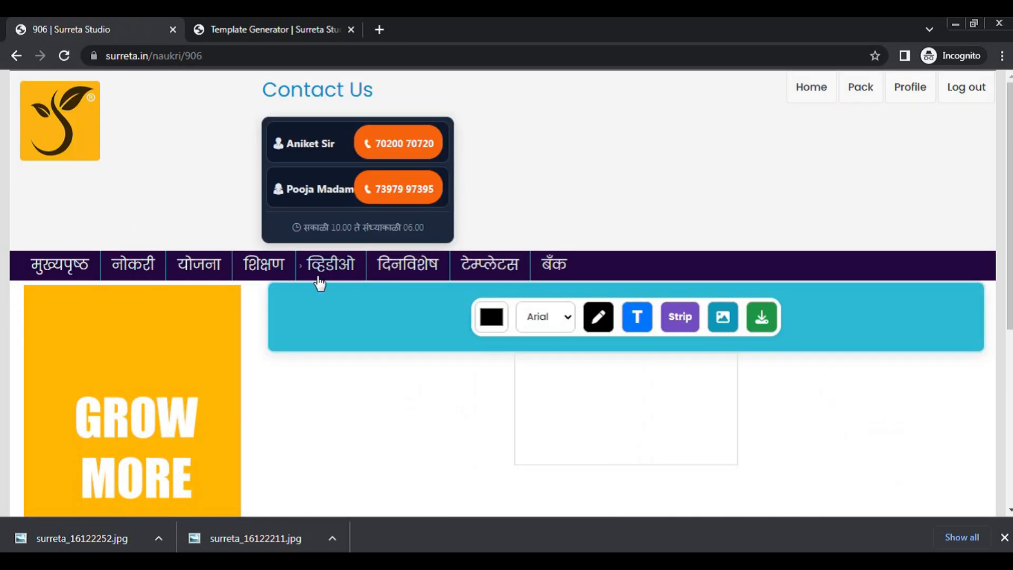
scroll(266, 151, "down", 5)
scroll(497, 169, "up", 2)
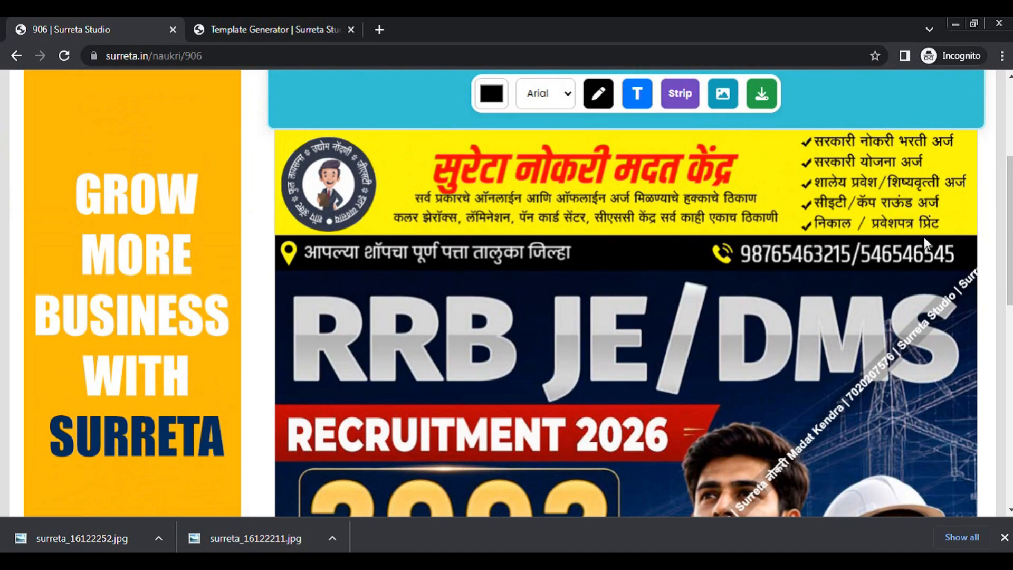
scroll(406, 200, "down", 12)
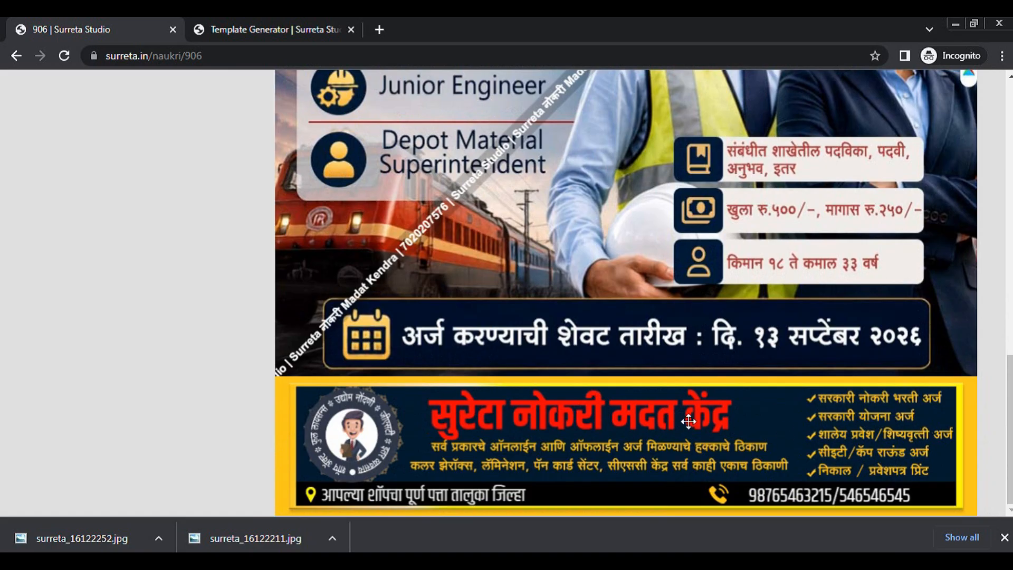
- Cycle the poster's bottom banner through the blank and yellow versions, and check it against the top banner
key("Delete")
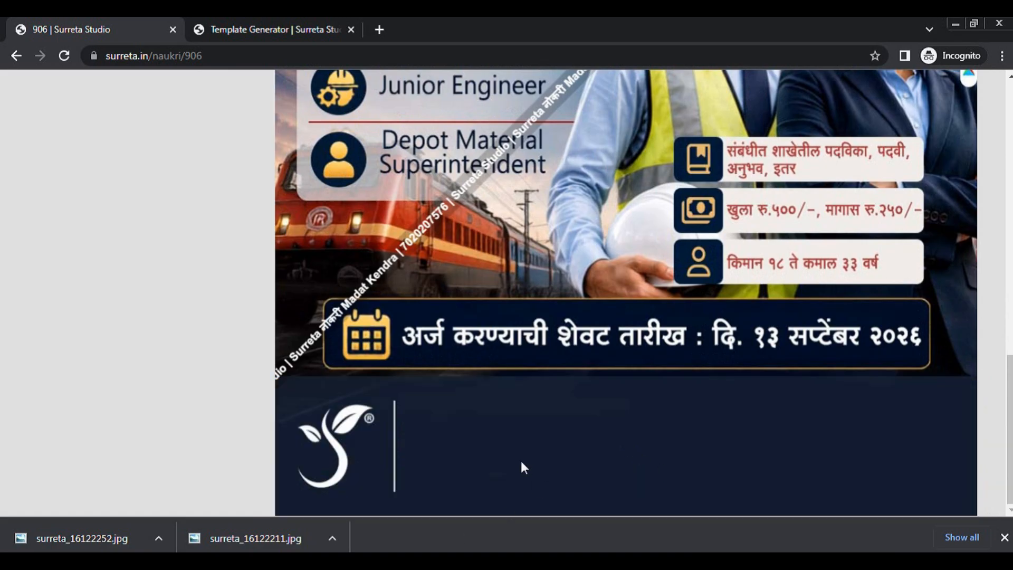
key("ctrl+z")
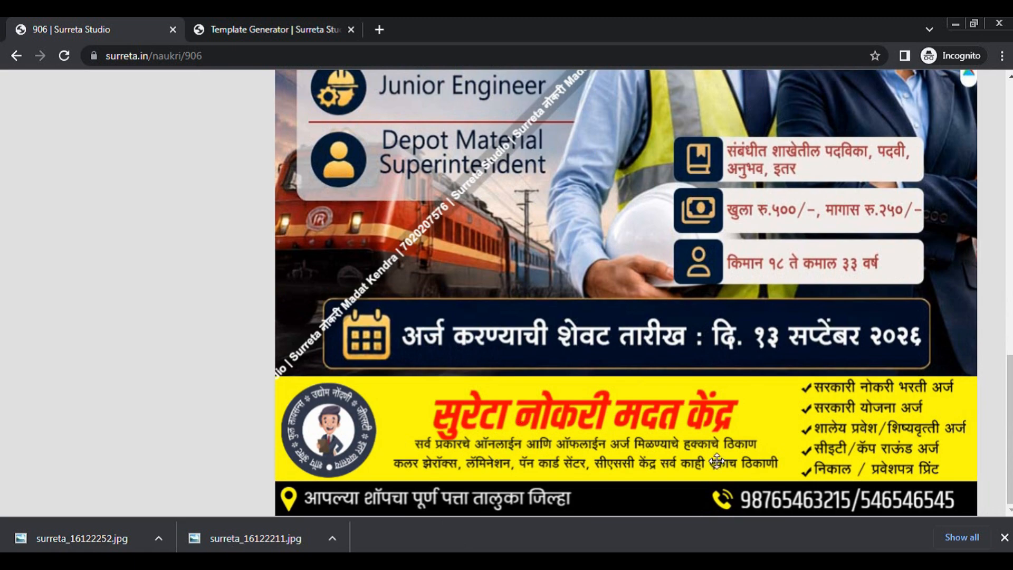
left_click(621, 442)
left_click(602, 437)
scroll(459, 397, "up", 1)
scroll(459, 398, "down", 1)
scroll(454, 376, "up", 2)
scroll(434, 392, "up", 5)
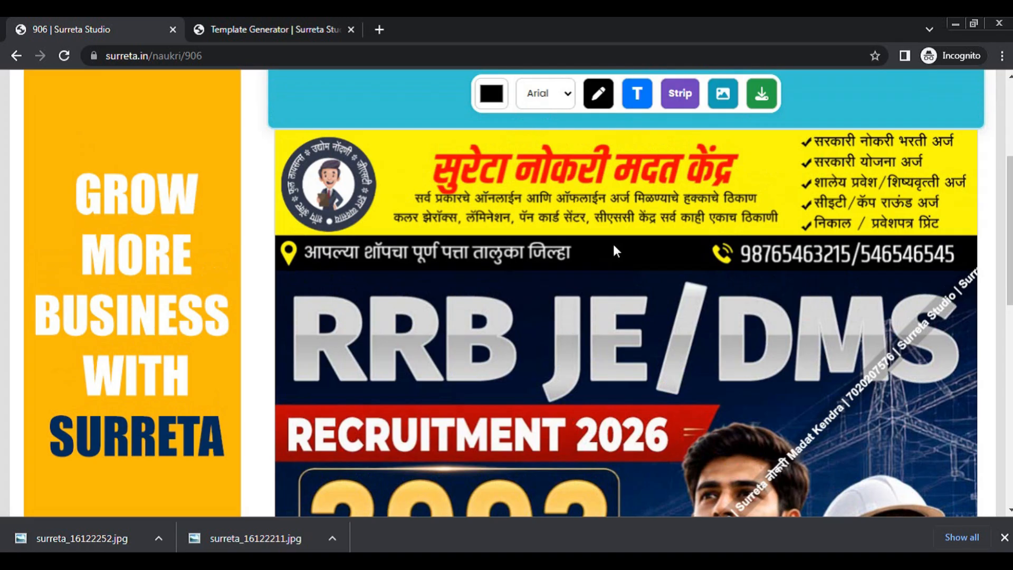
- Return to the bottom of the poster and switch its banner again, including the version without a banner
scroll(627, 303, "down", 10)
scroll(647, 323, "up", 7)
scroll(654, 338, "down", 7)
left_click(690, 430)
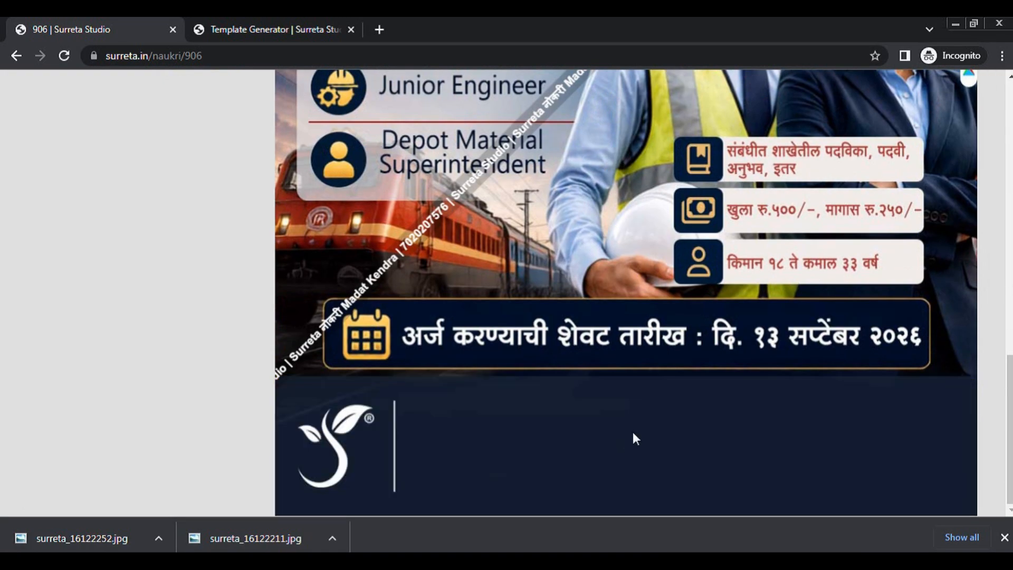
left_click(624, 411)
scroll(321, 366, "up", 11)
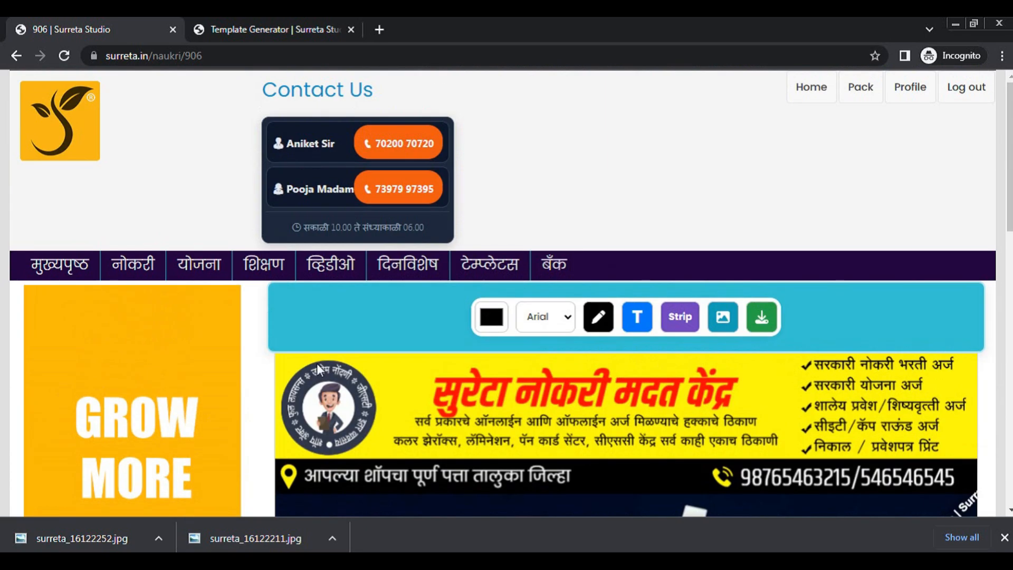
- Open the Free Template Generator from the templates section and view its usage instructions
left_click(477, 262)
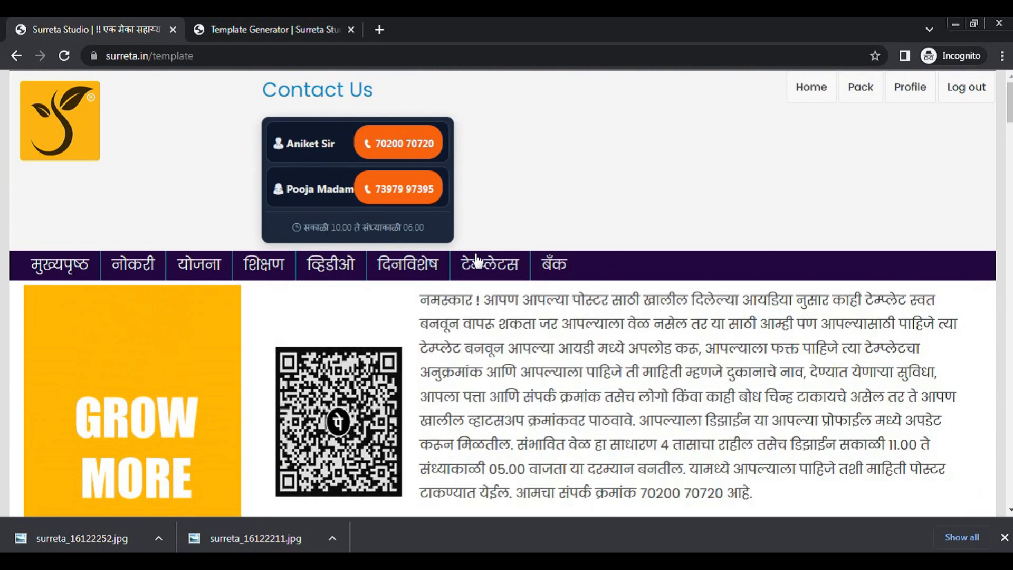
scroll(477, 262, "down", 6)
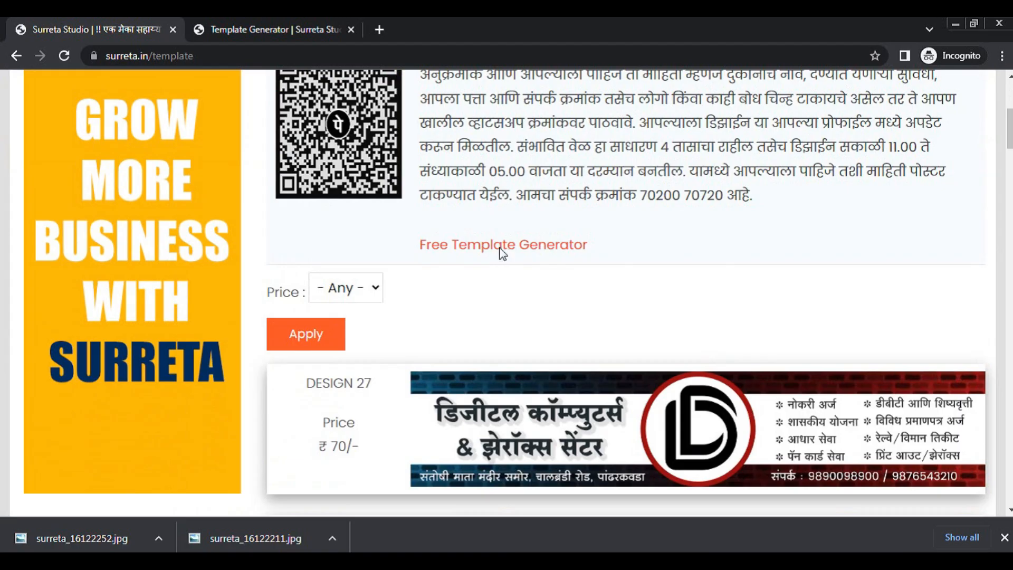
left_click(499, 249)
scroll(481, 399, "down", 7)
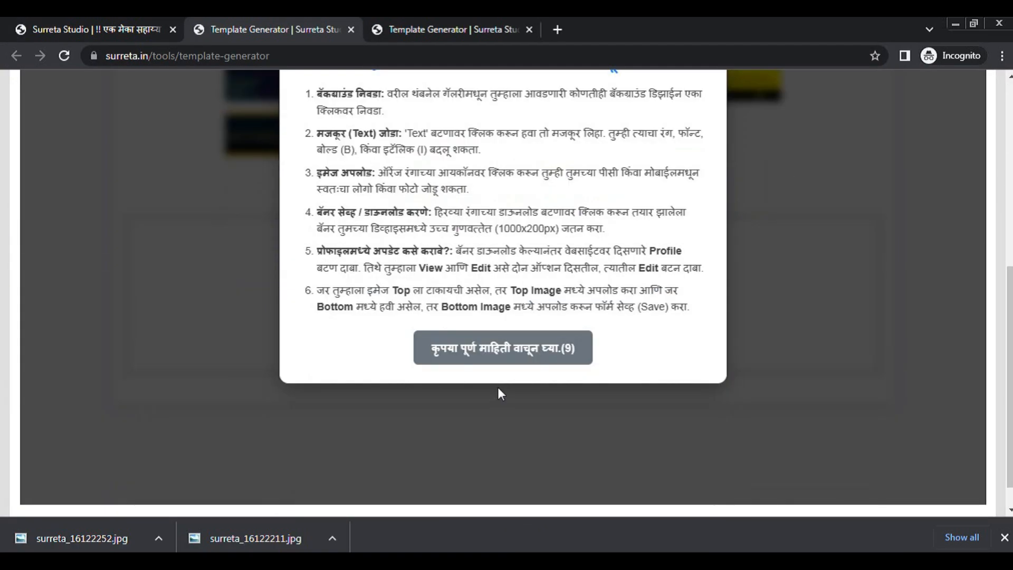